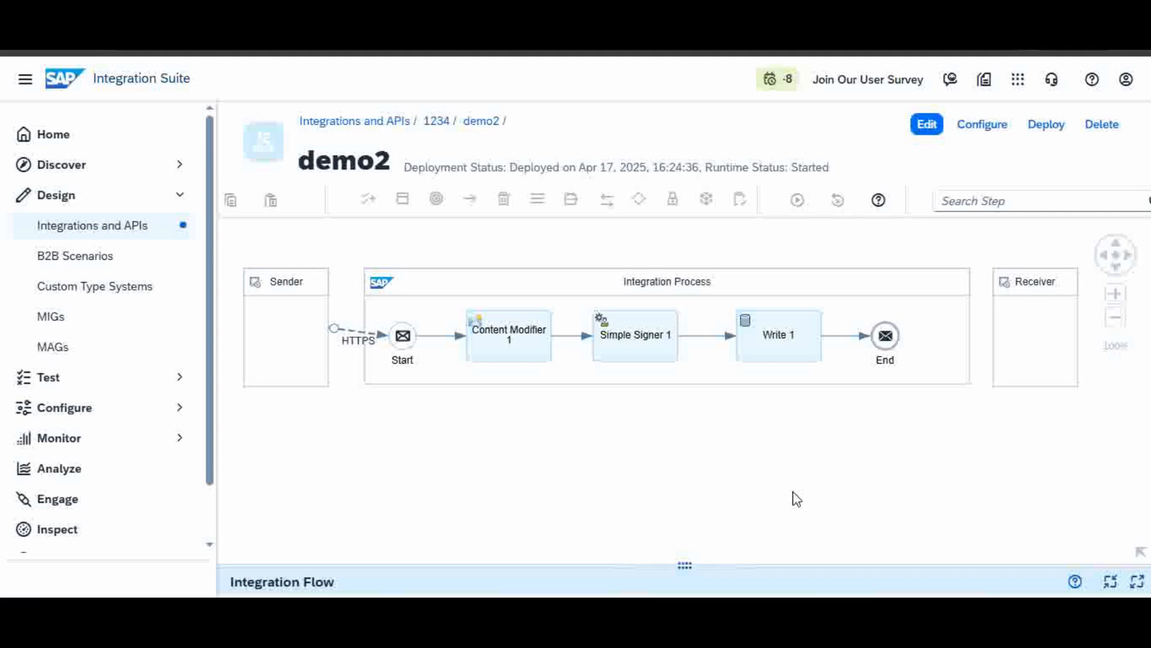
Step: Inspect demo2v's Simple Signer 1, Write 1 and Integration Process pool on the canvas
left_click(645, 337)
left_click(793, 332)
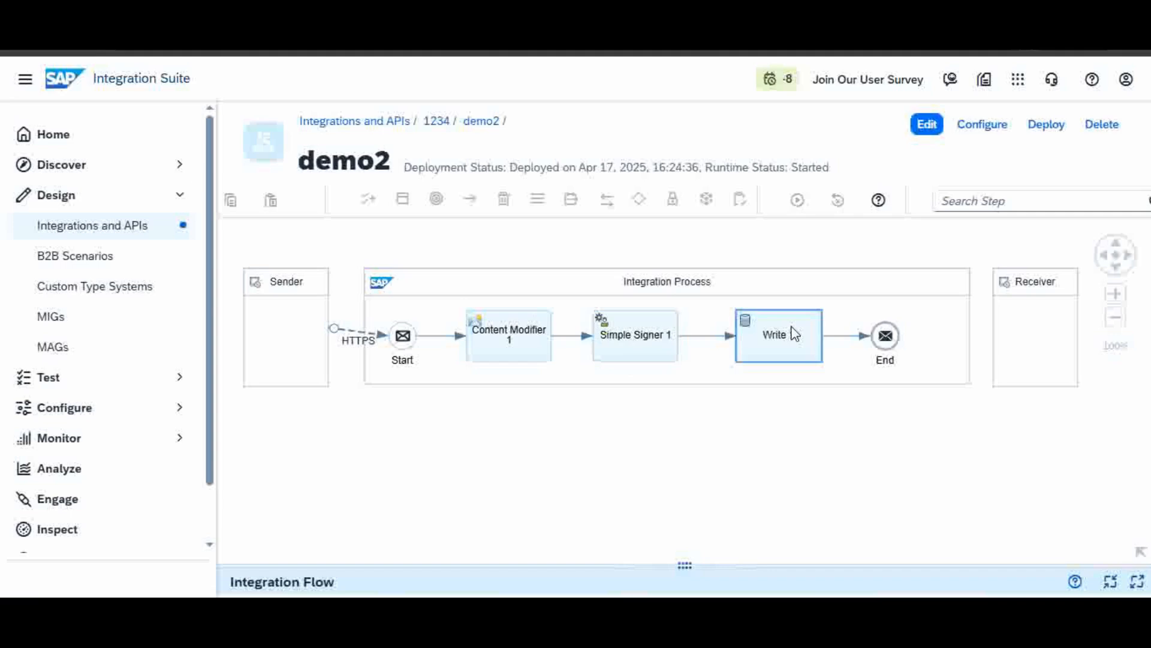
left_click(790, 385)
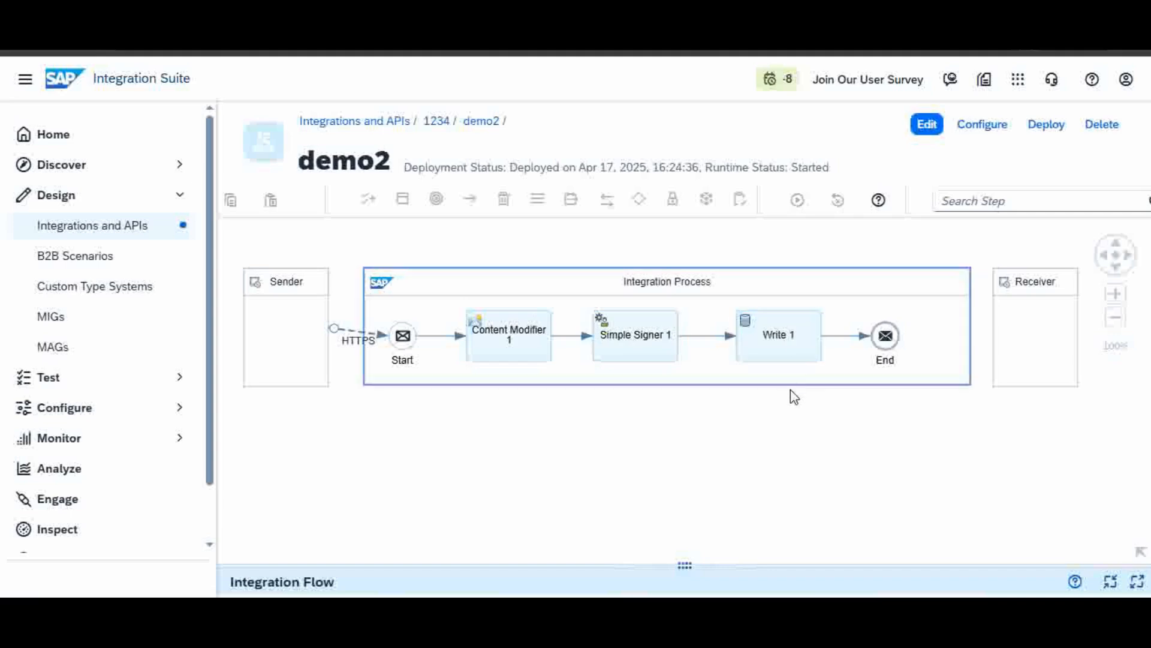
left_click(784, 339)
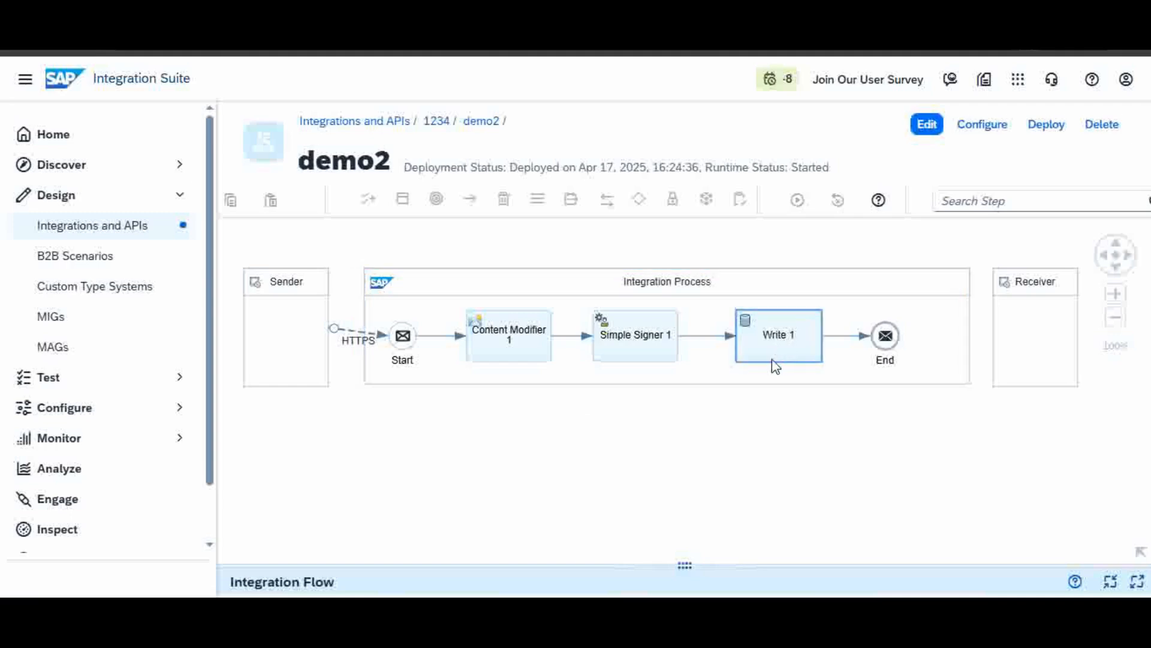
left_click(727, 430)
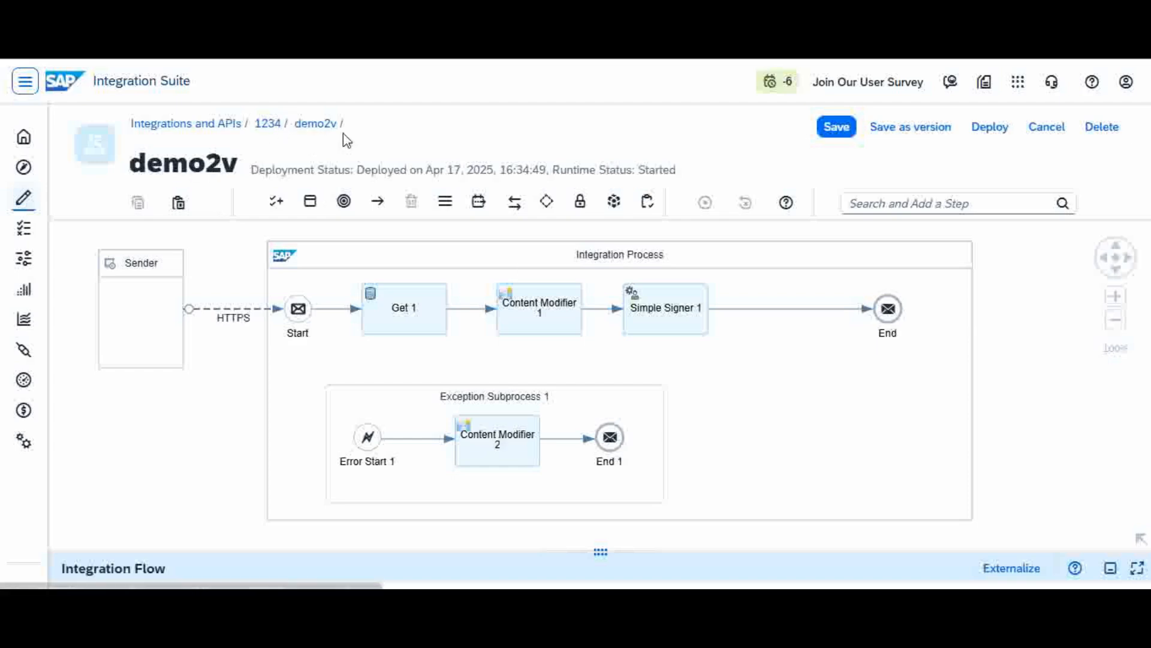
Step: Go back to package 1234's Artifacts list and open the demo2 integration flow
left_click(424, 275)
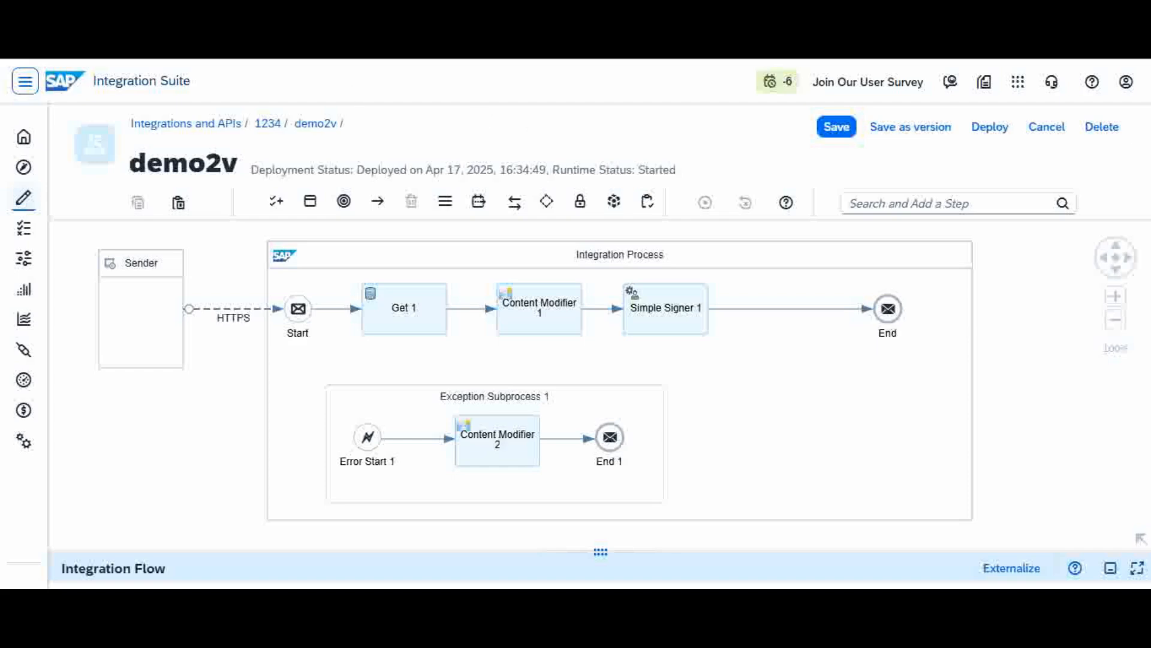
double_click(268, 124)
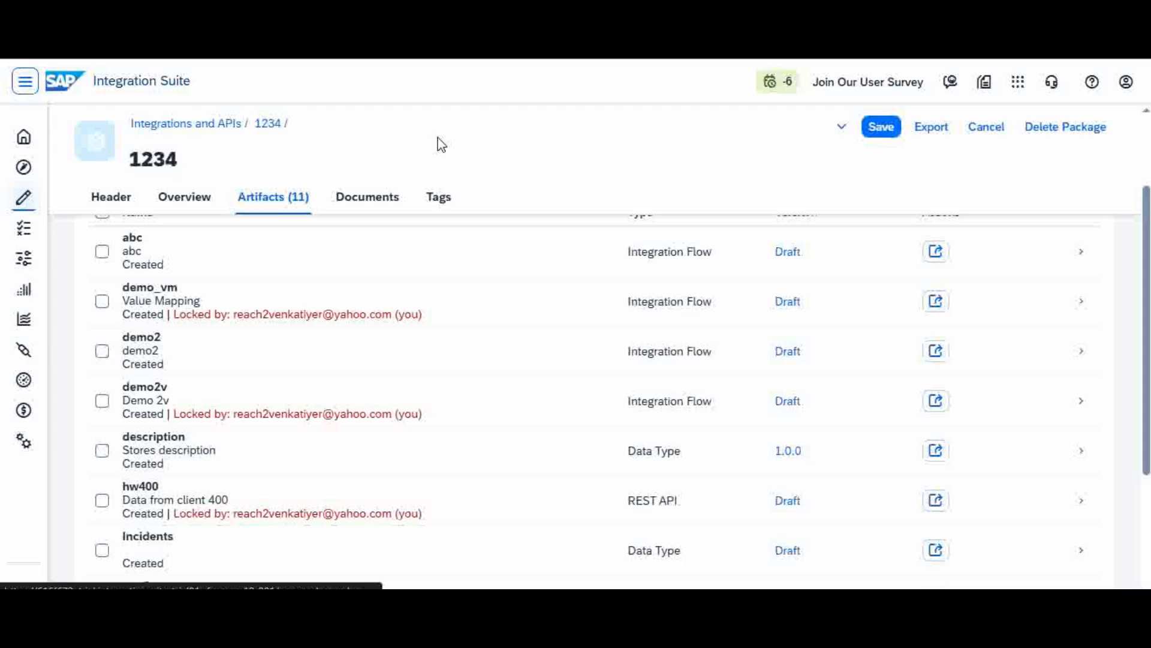
scroll(344, 363, "up", 2)
left_click(344, 360)
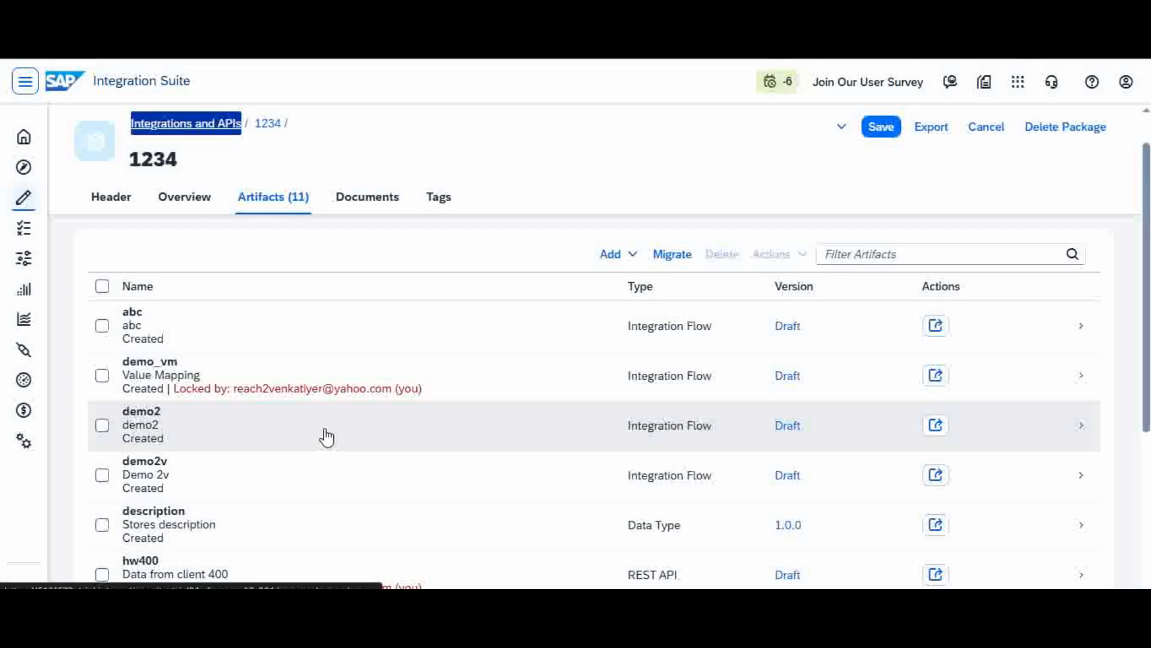
left_click(326, 430)
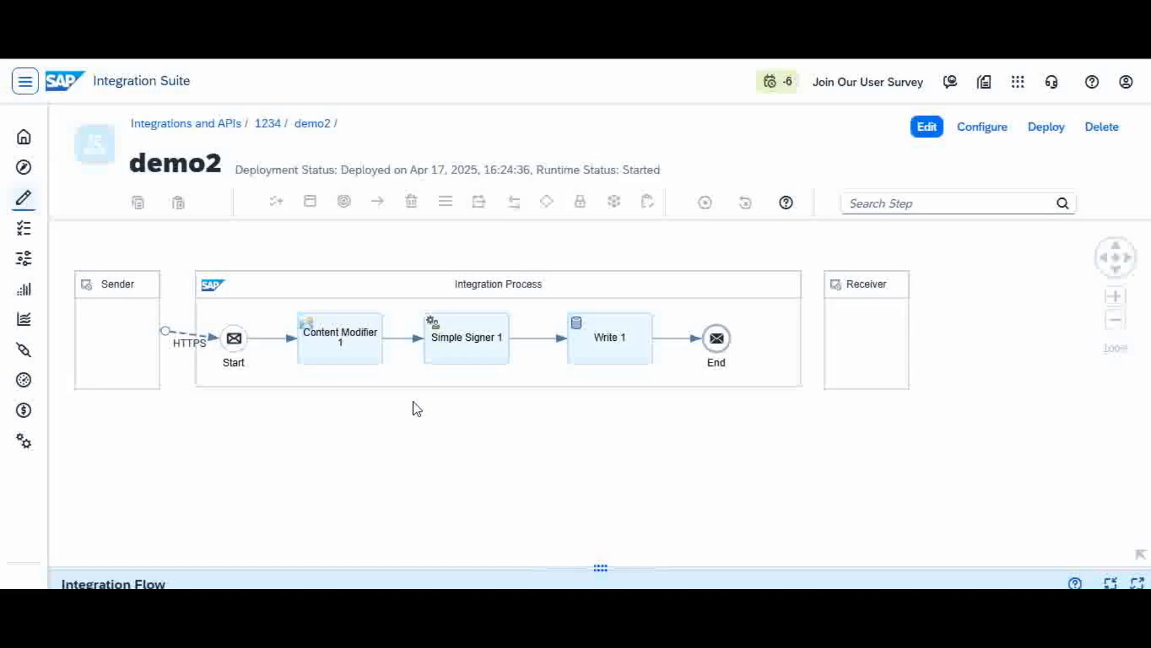
left_click(353, 351)
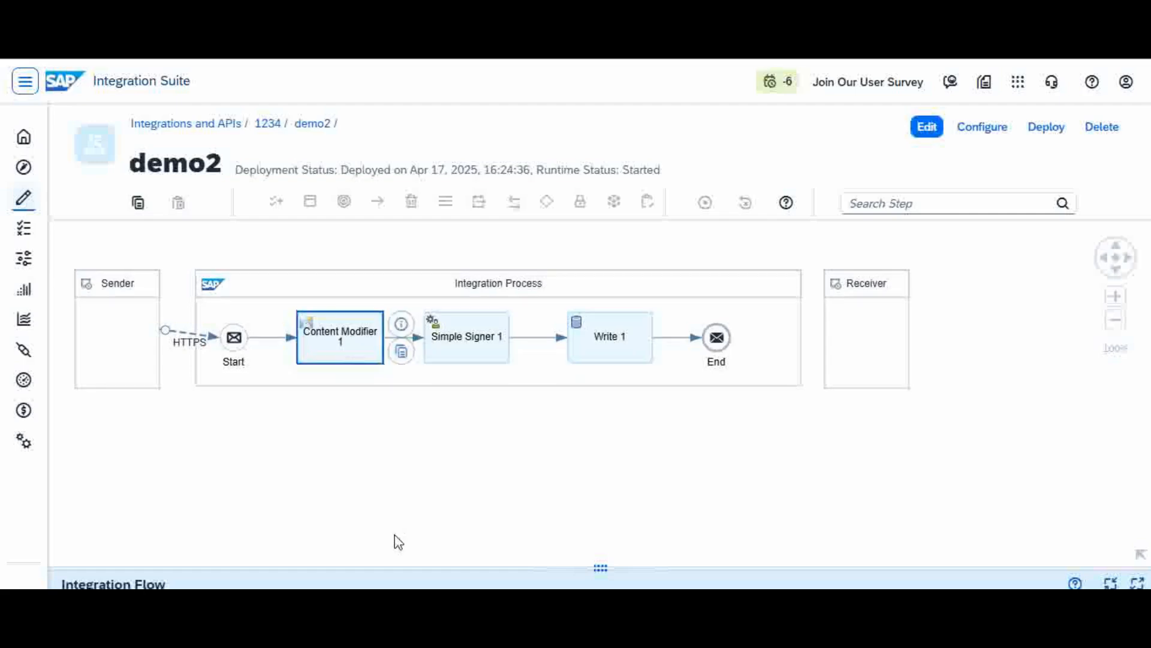
left_click(484, 339)
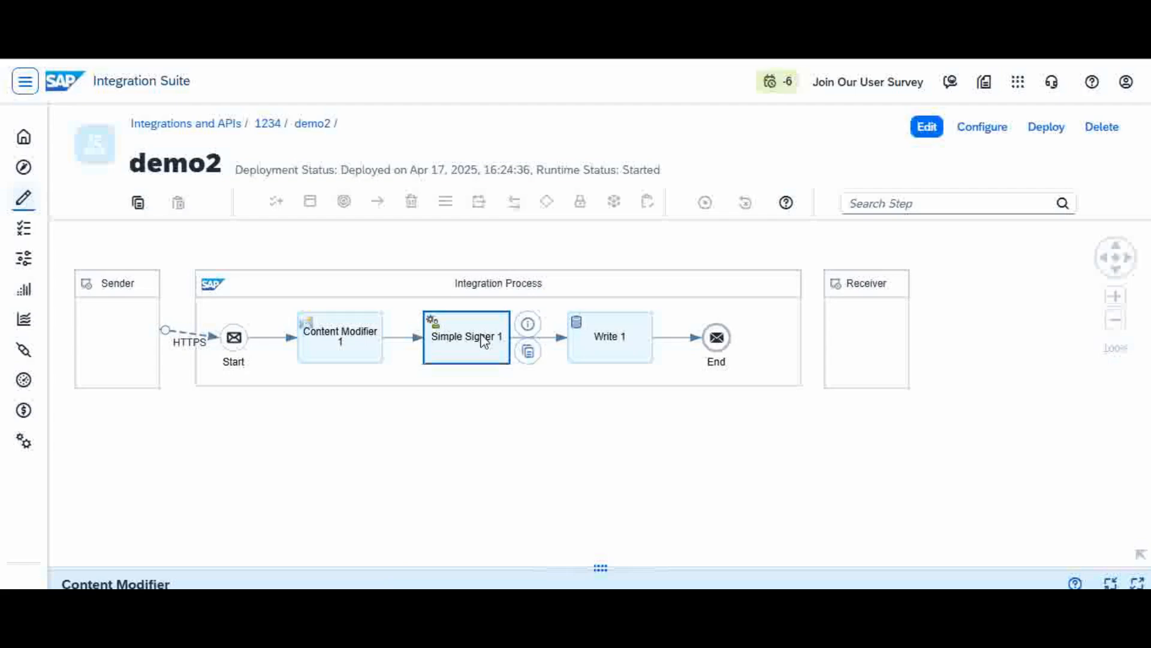
left_click(611, 341)
left_click_drag(498, 568, 532, 438)
left_click(192, 485)
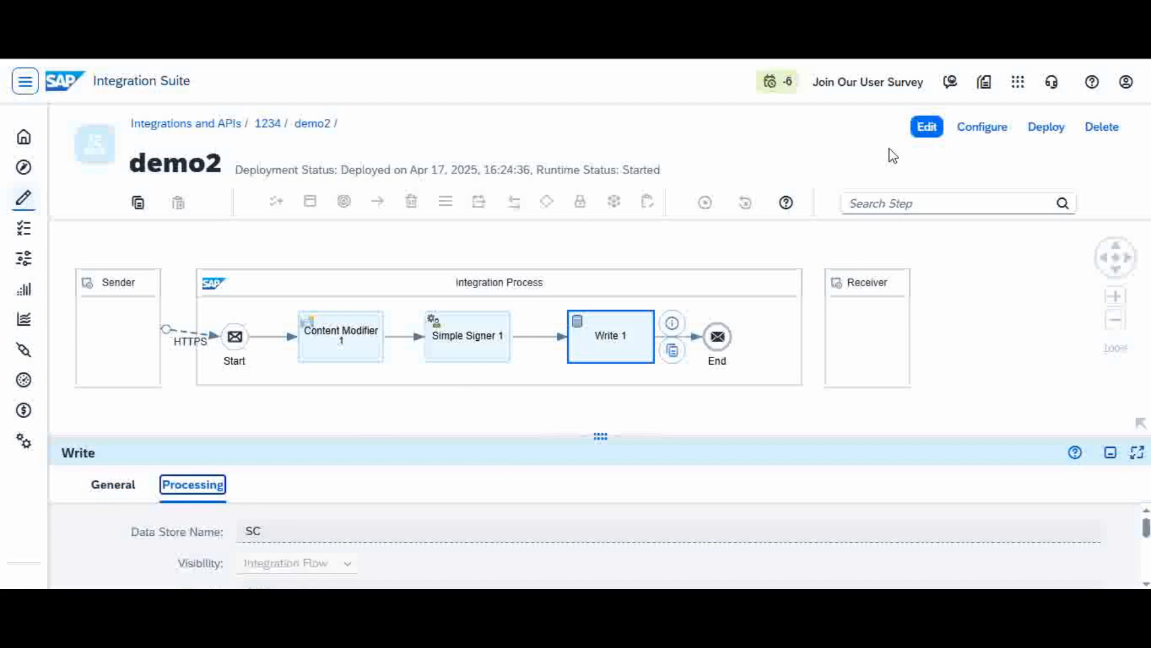
left_click(268, 124)
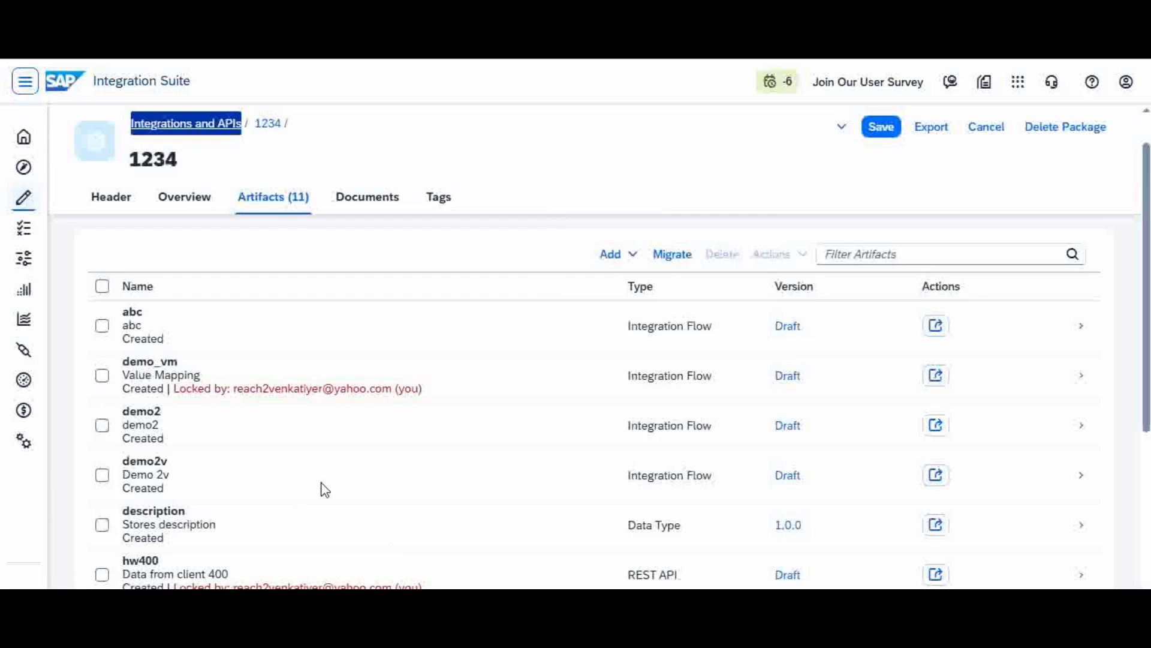
Step: Open demo2v and show its HTTPS sender connection: address /ss2 with User Role authorization
left_click(353, 477)
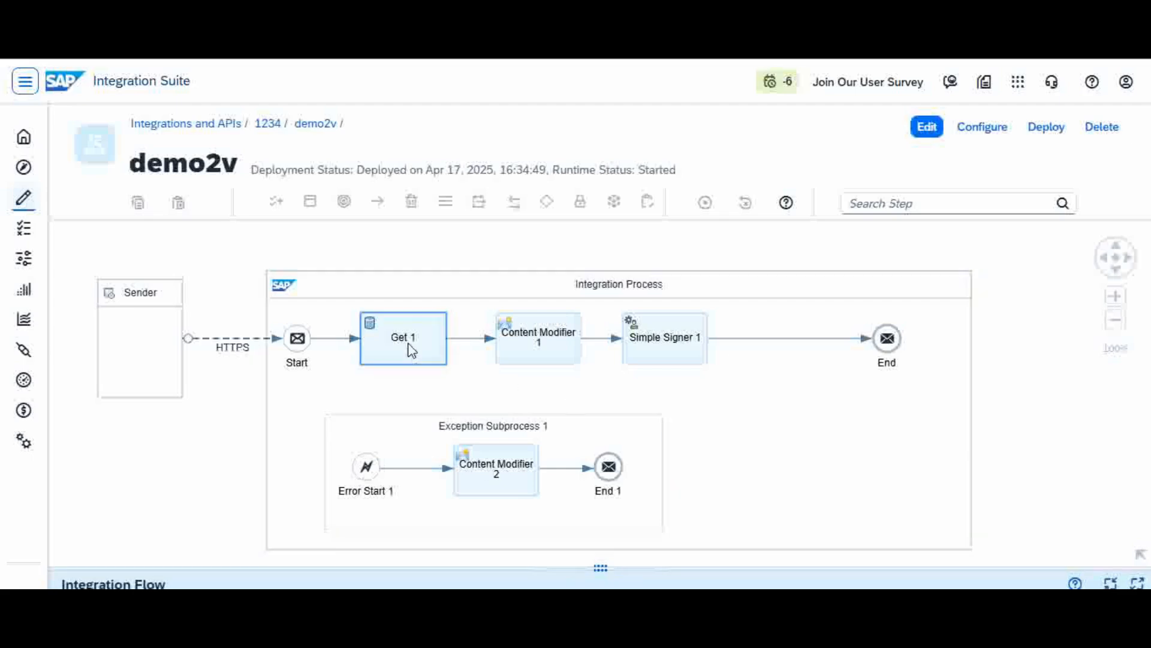
left_click(243, 348)
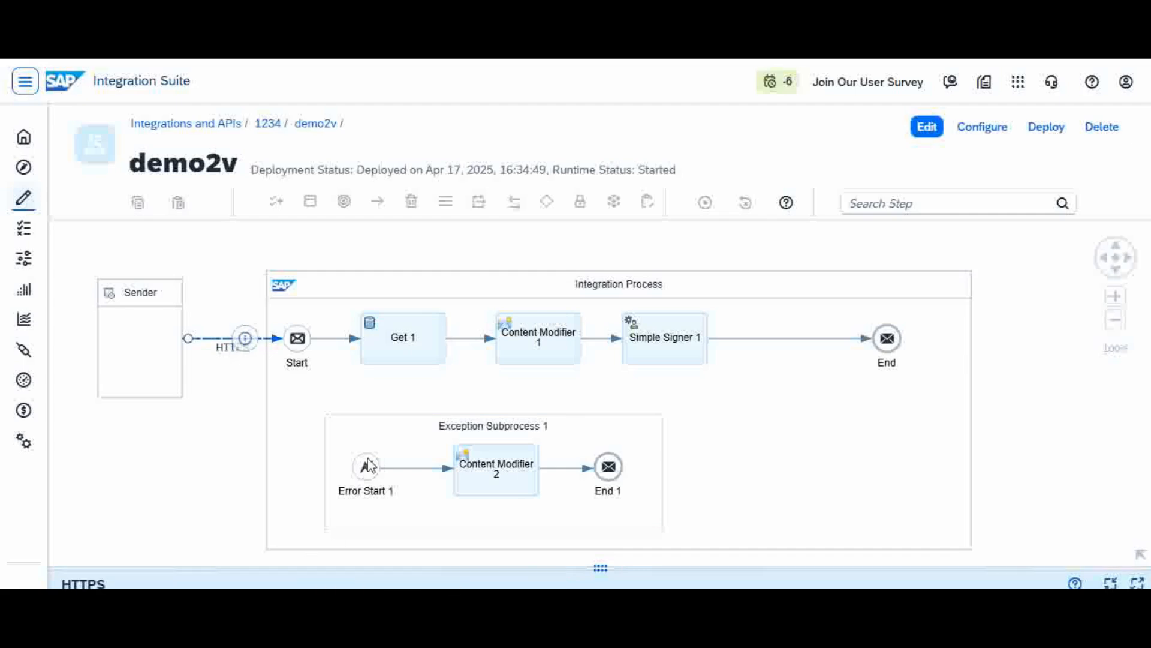
left_click(198, 511)
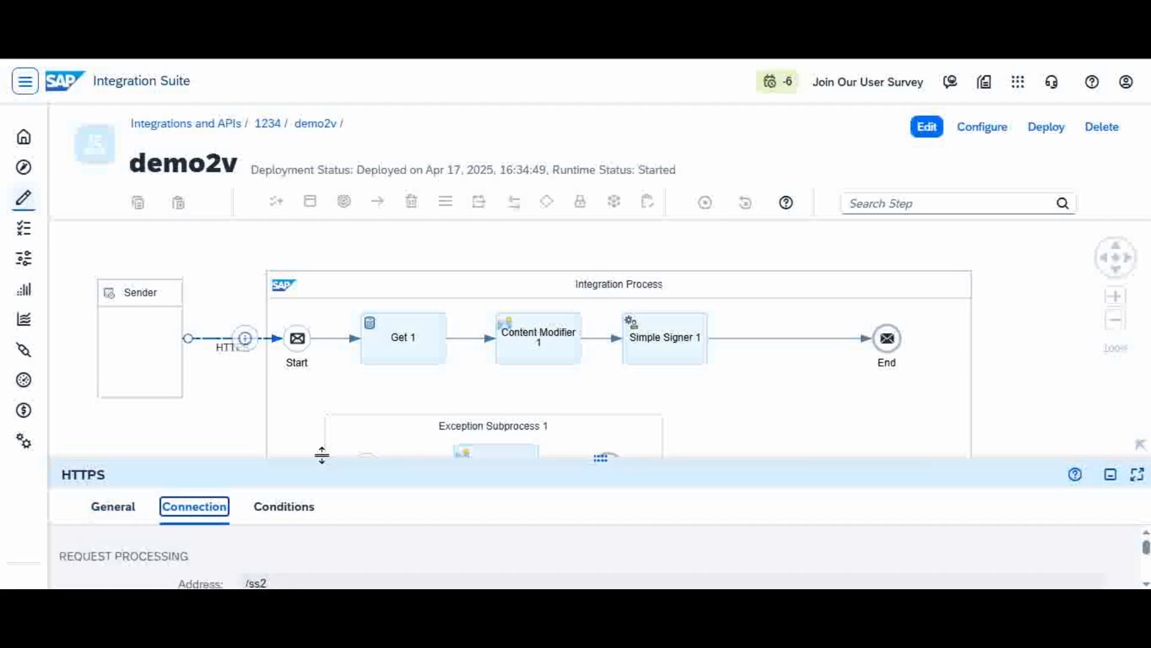
left_click_drag(322, 455, 346, 539)
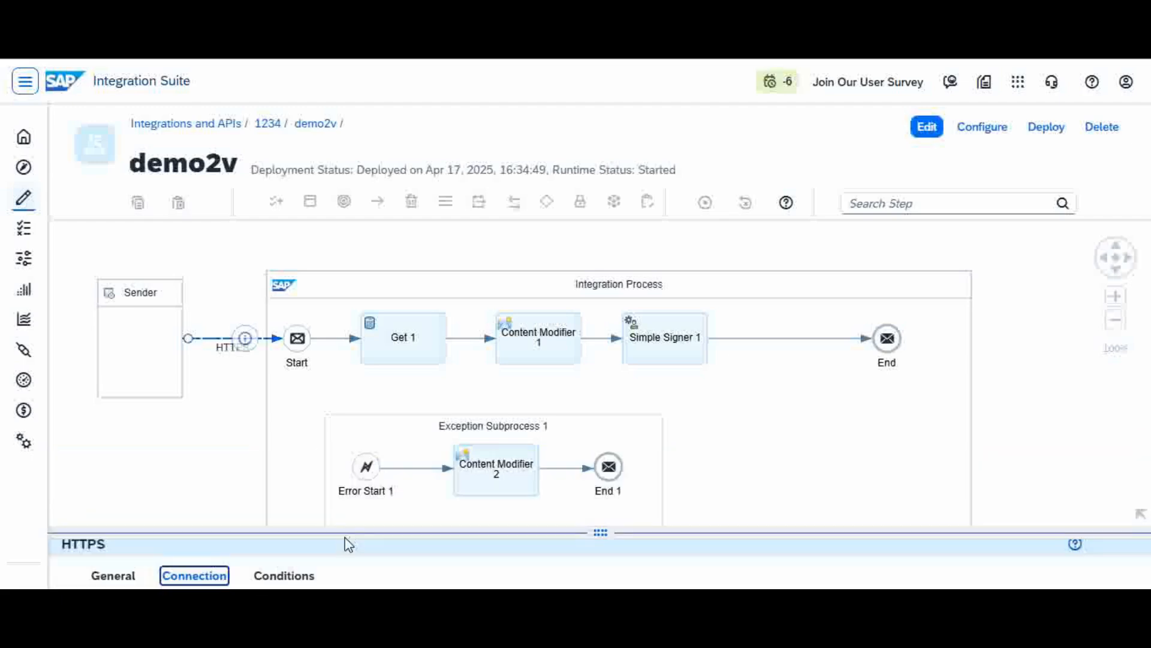
left_click(422, 345)
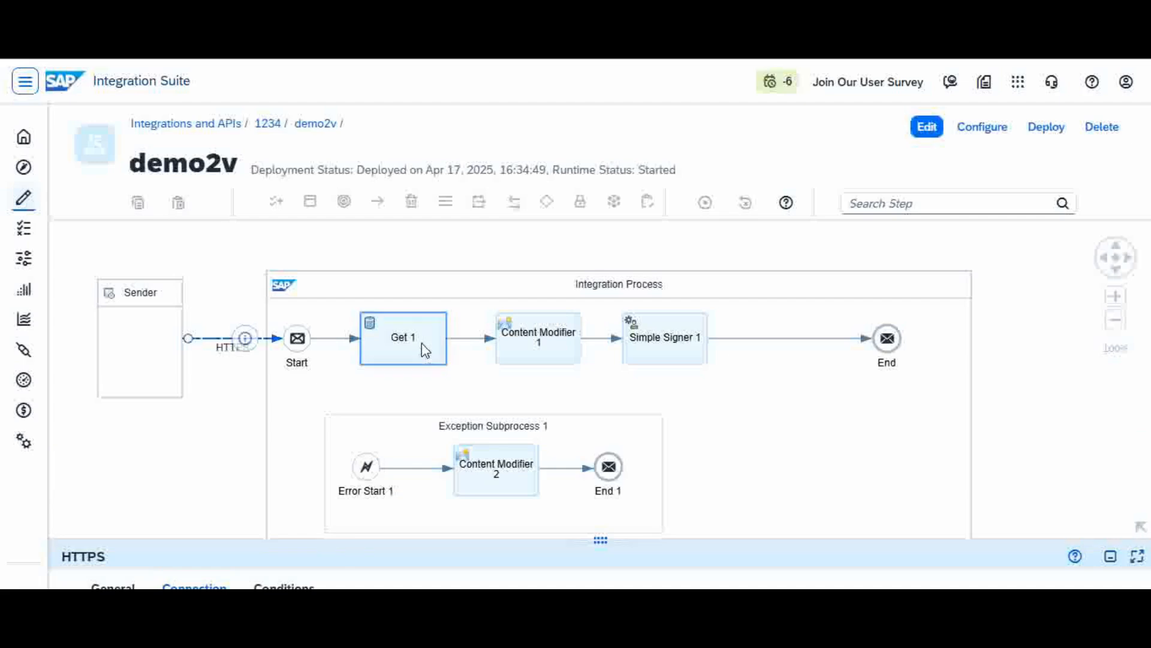
left_click_drag(440, 539, 473, 411)
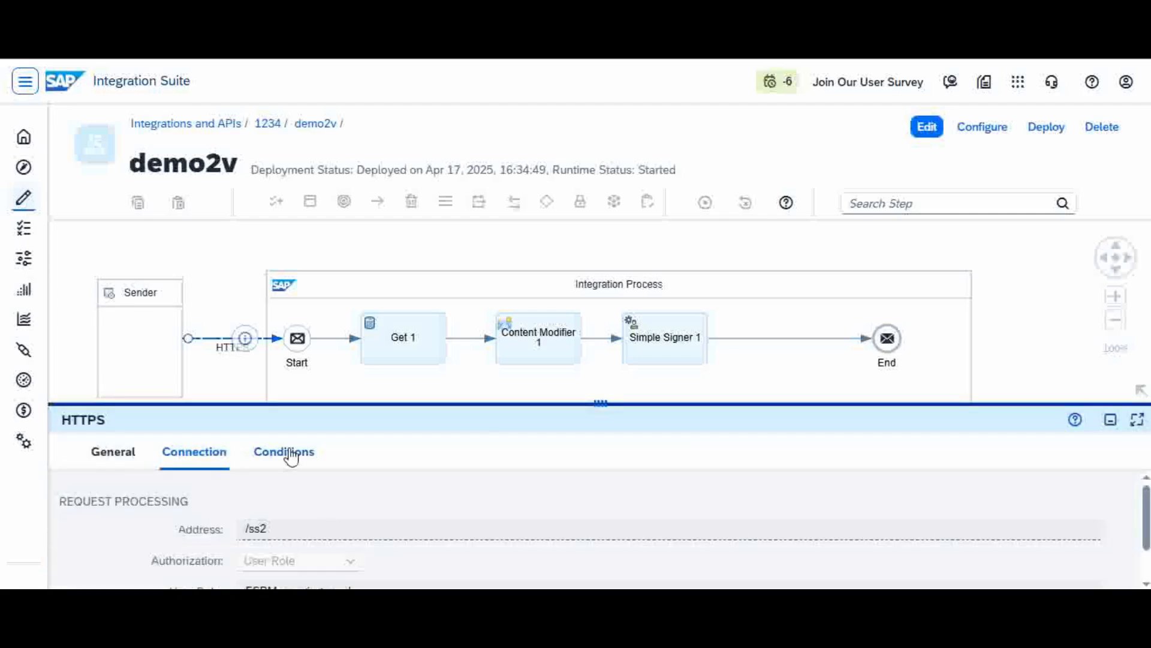
left_click(404, 341)
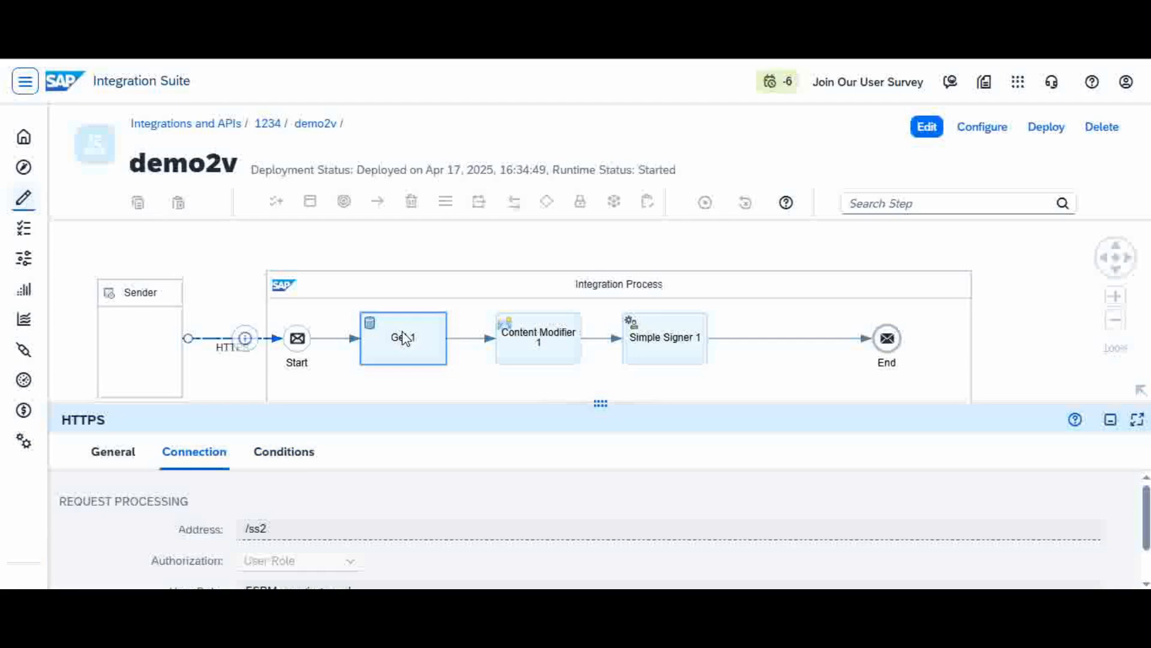
Step: Display Get 1's processing settings: data store SC, Global visibility, entry ID C001
left_click(218, 267)
left_click(418, 347)
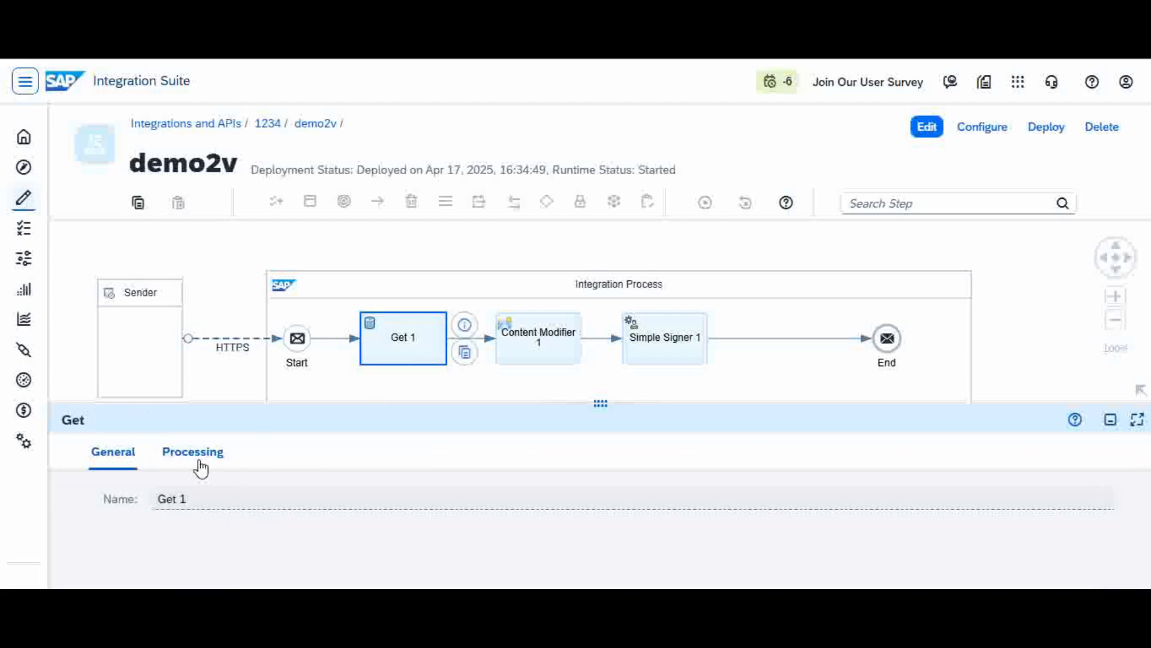
left_click(202, 466)
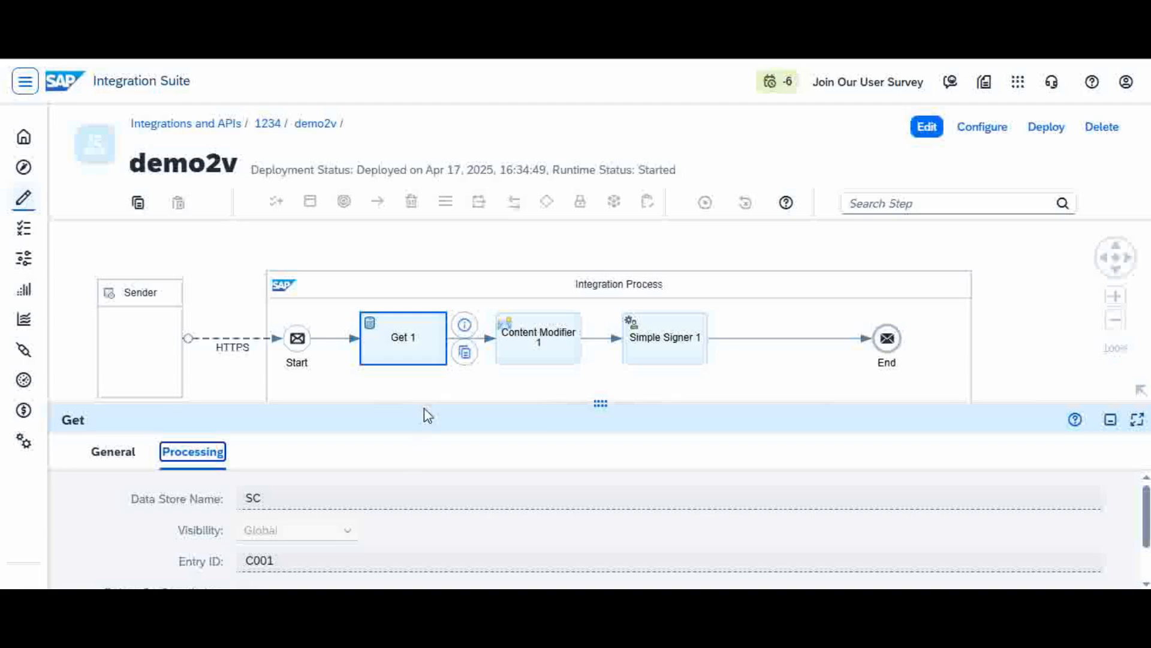
left_click_drag(425, 405, 488, 272)
left_click_drag(488, 273, 488, 270)
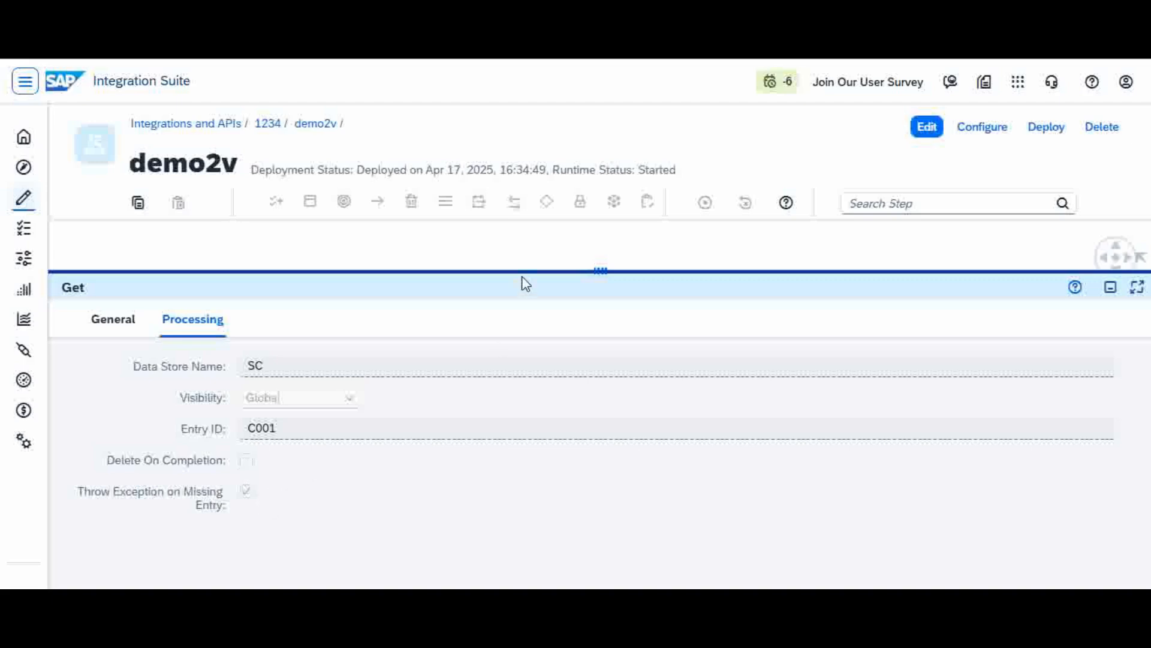
left_click_drag(527, 269, 569, 428)
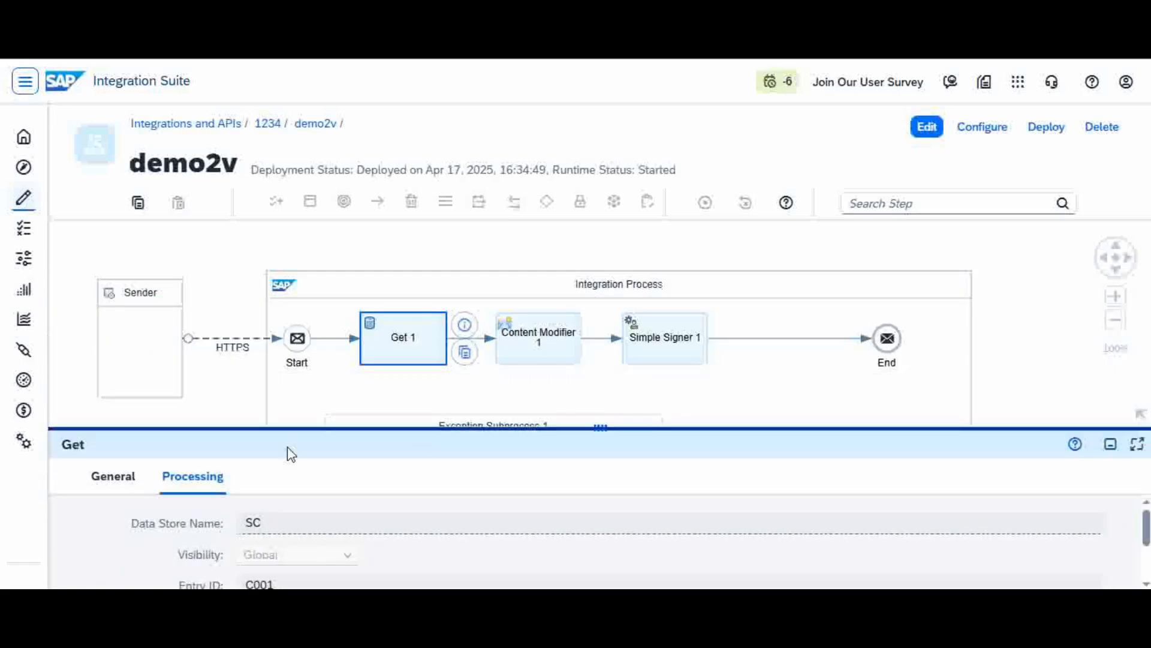
Step: Show Content Modifier 1's Message Body settings: type Constant with an empty body
left_click(555, 346)
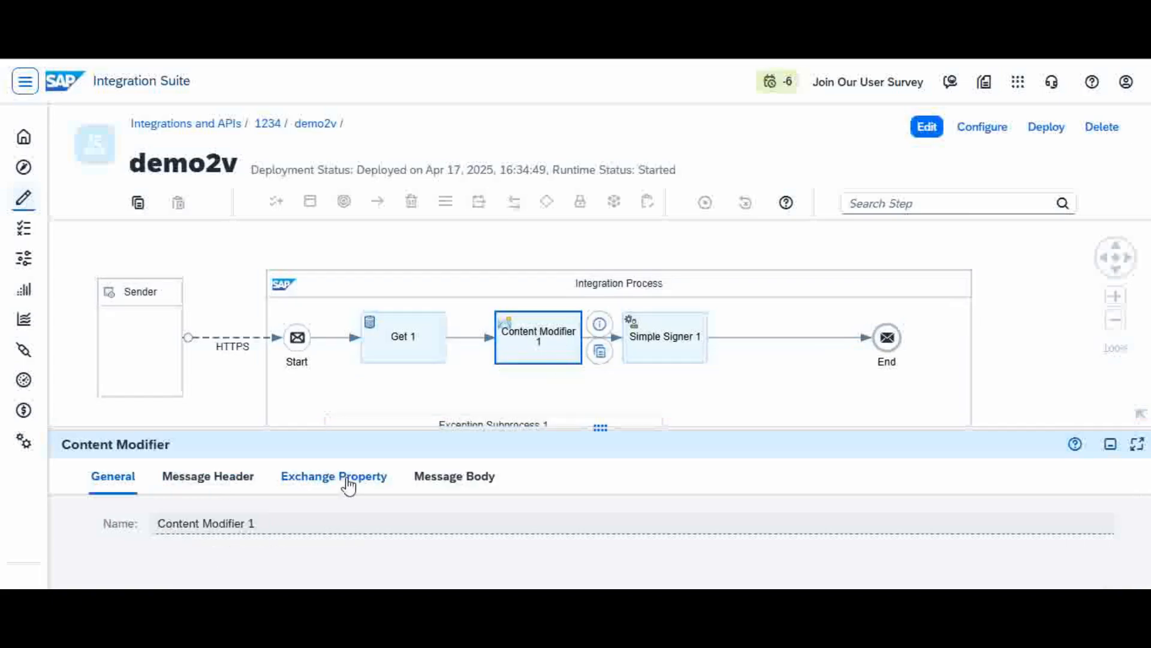
left_click(349, 486)
left_click(454, 485)
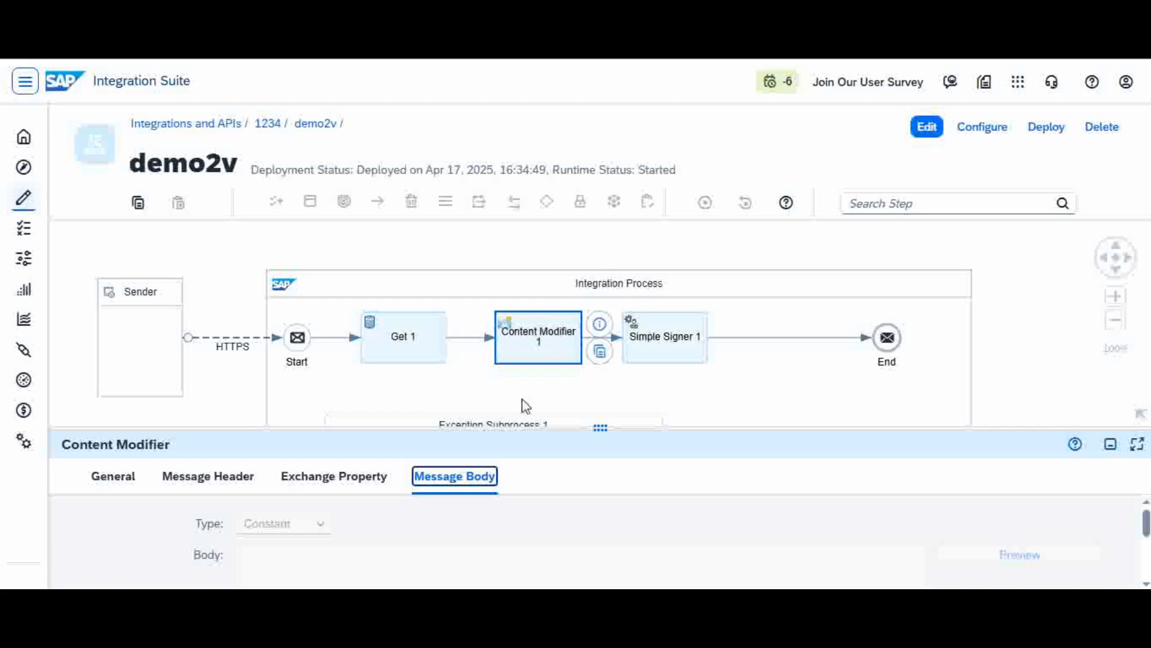
left_click_drag(539, 427, 543, 414)
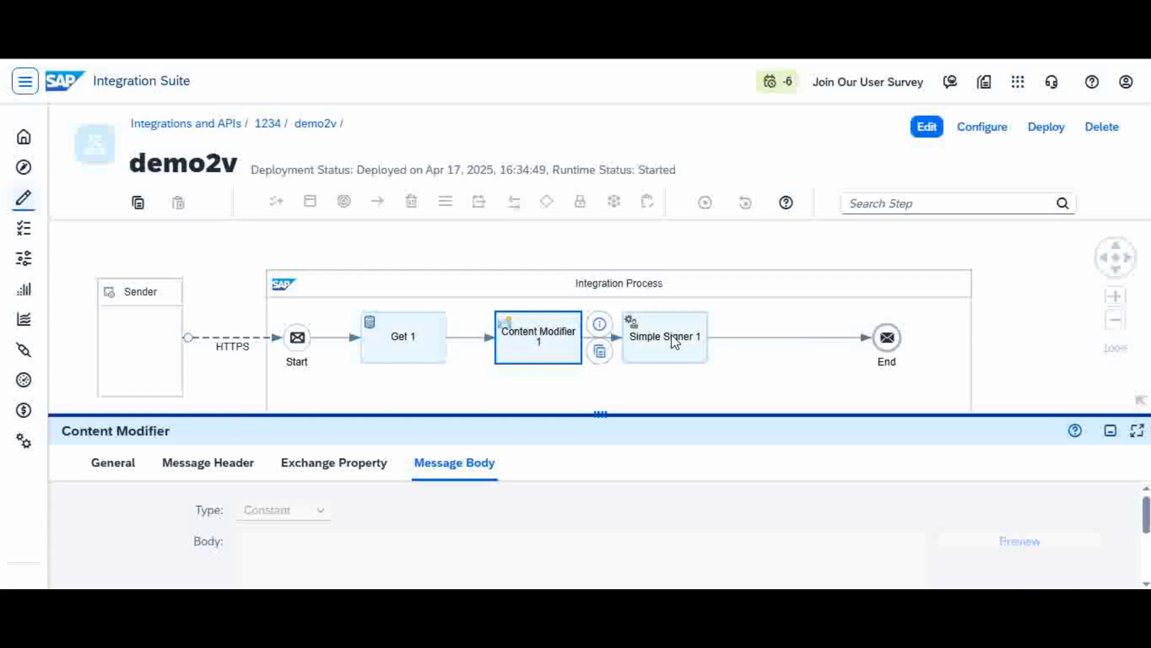
Step: Review Simple Signer 1's processing: key alias simplecertificate, SHA512/RSA, header name newsignature
left_click(671, 336)
left_click(674, 340)
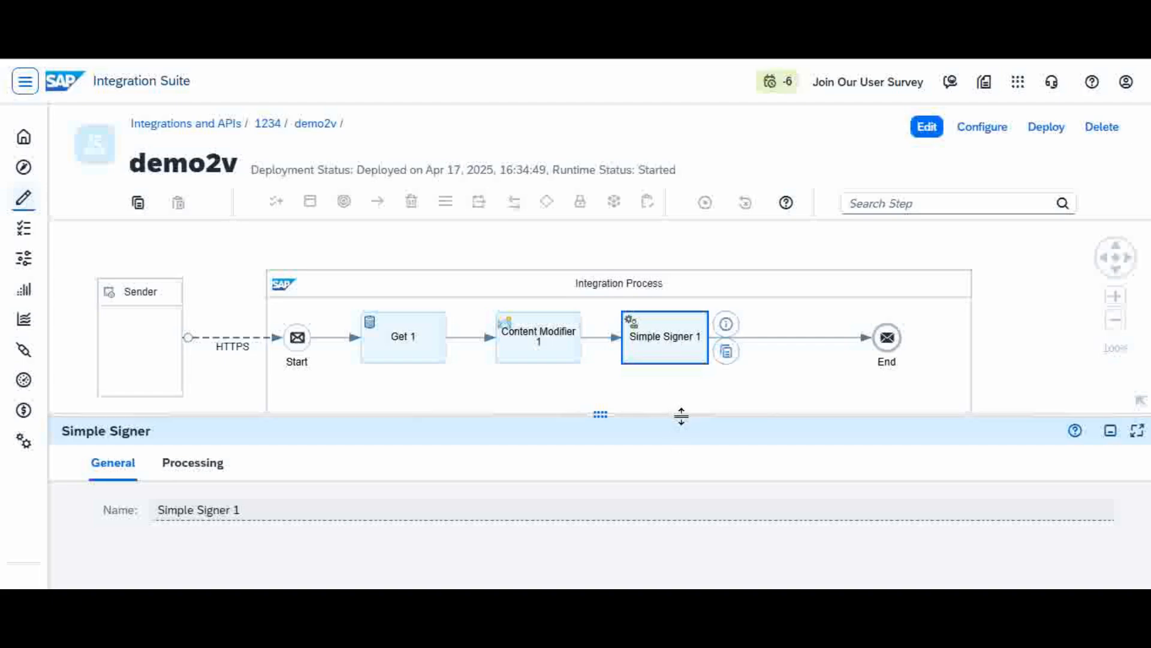
left_click_drag(681, 415, 691, 394)
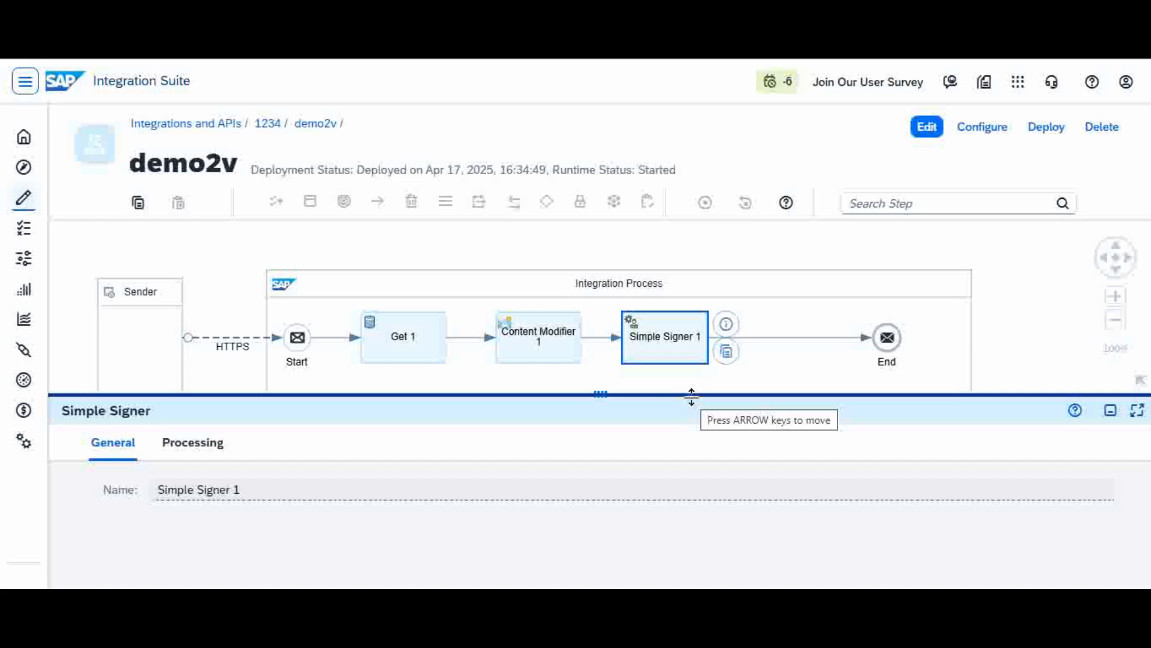
left_click(684, 343)
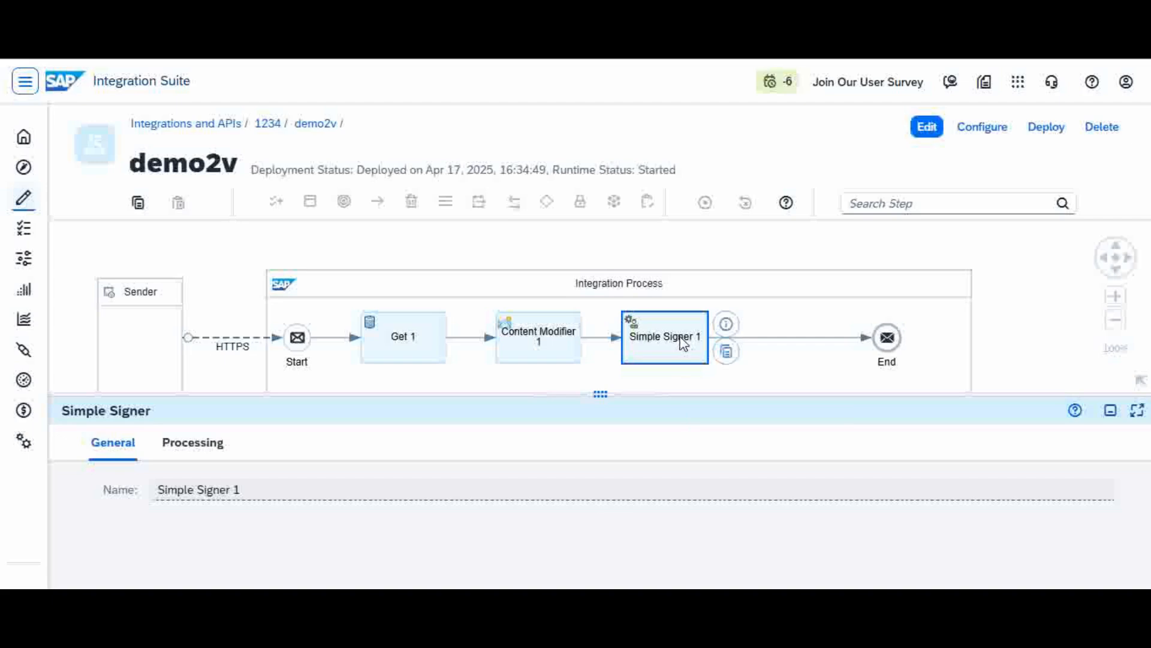
left_click(193, 447)
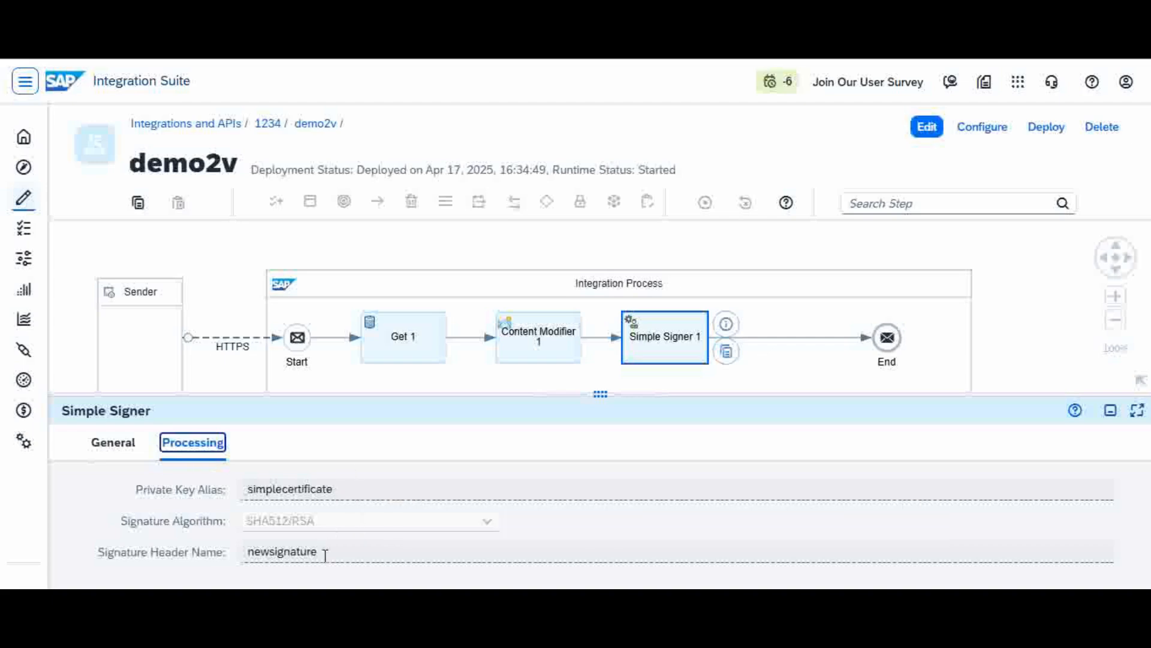
left_click_drag(318, 559, 249, 573)
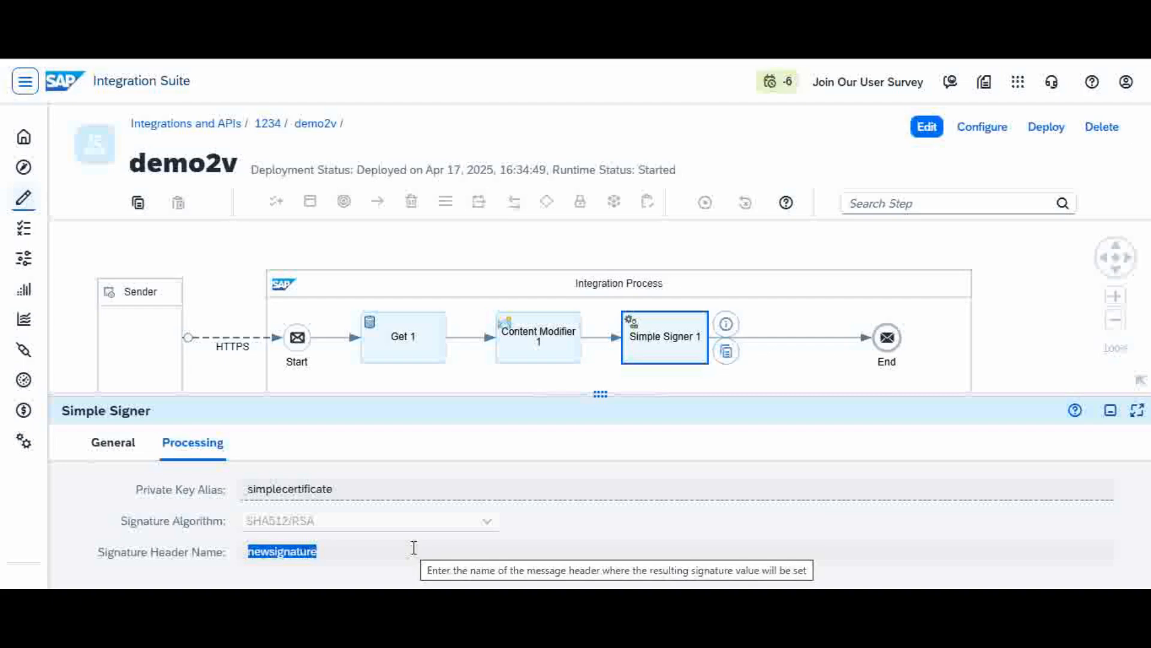
left_click(1027, 289)
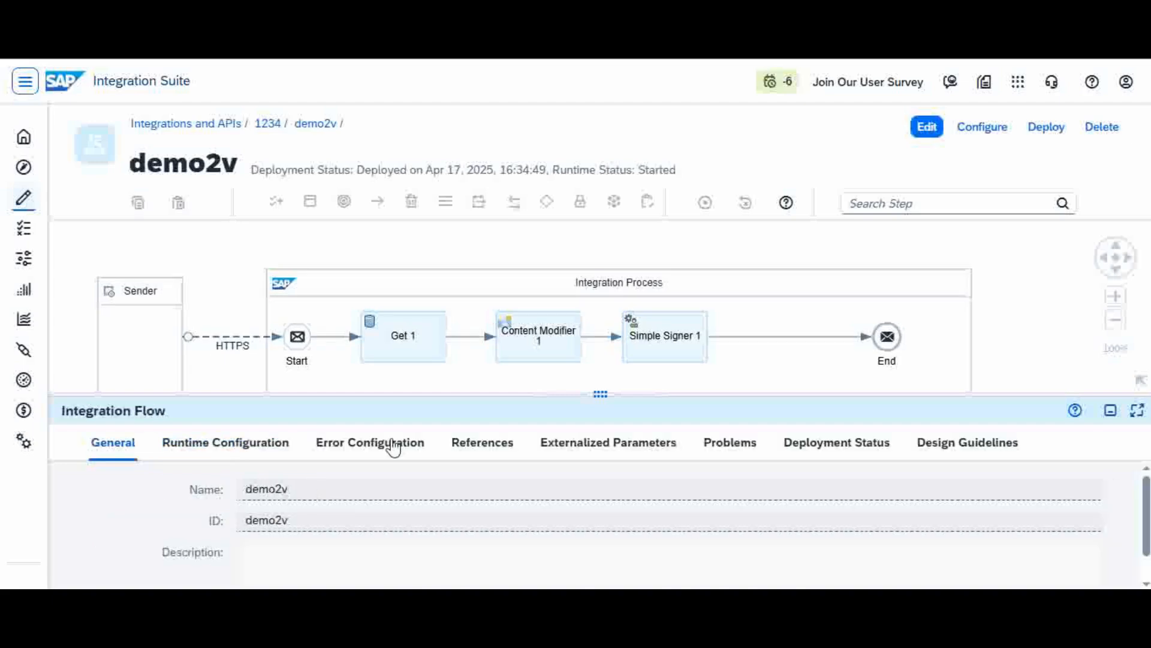
Step: Recheck Simple Signer 1's private key alias simplecertificate in its Processing settings
left_click(660, 340)
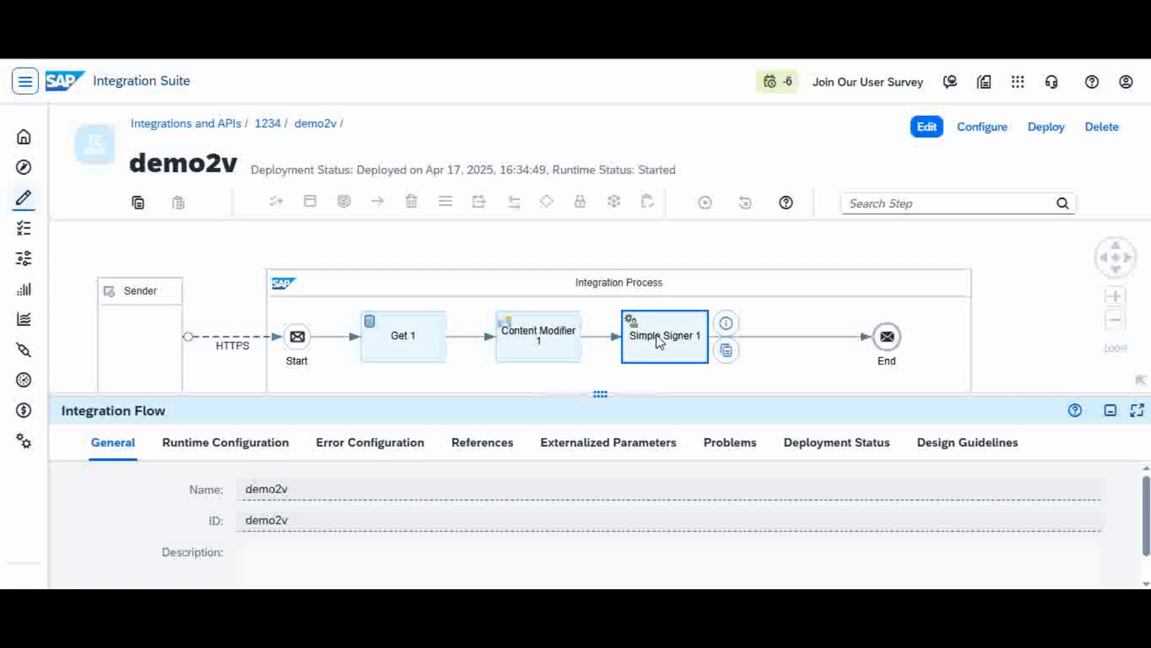
left_click(200, 444)
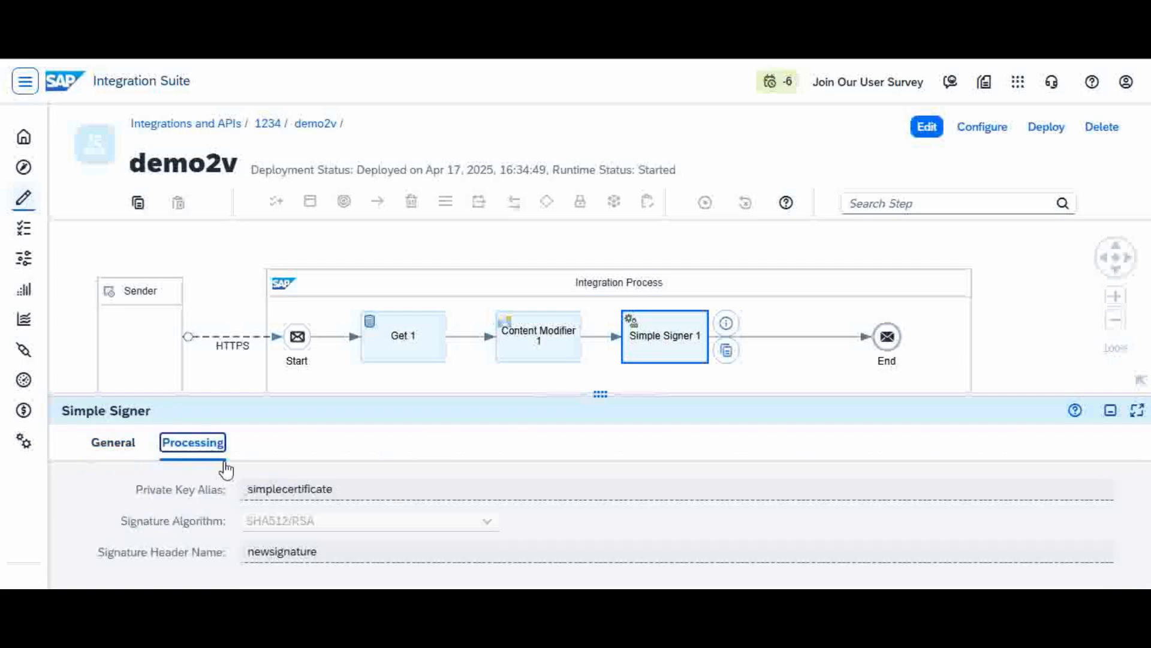
mouse_move(342, 490)
left_click_drag(338, 491, 247, 497)
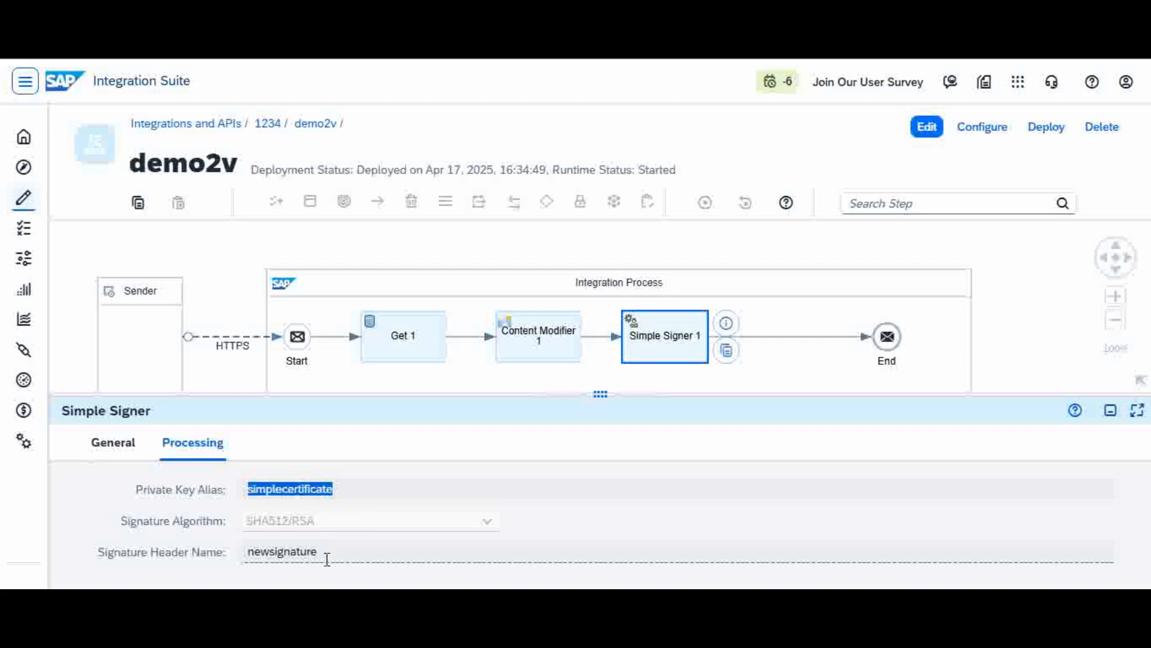
left_click(343, 546)
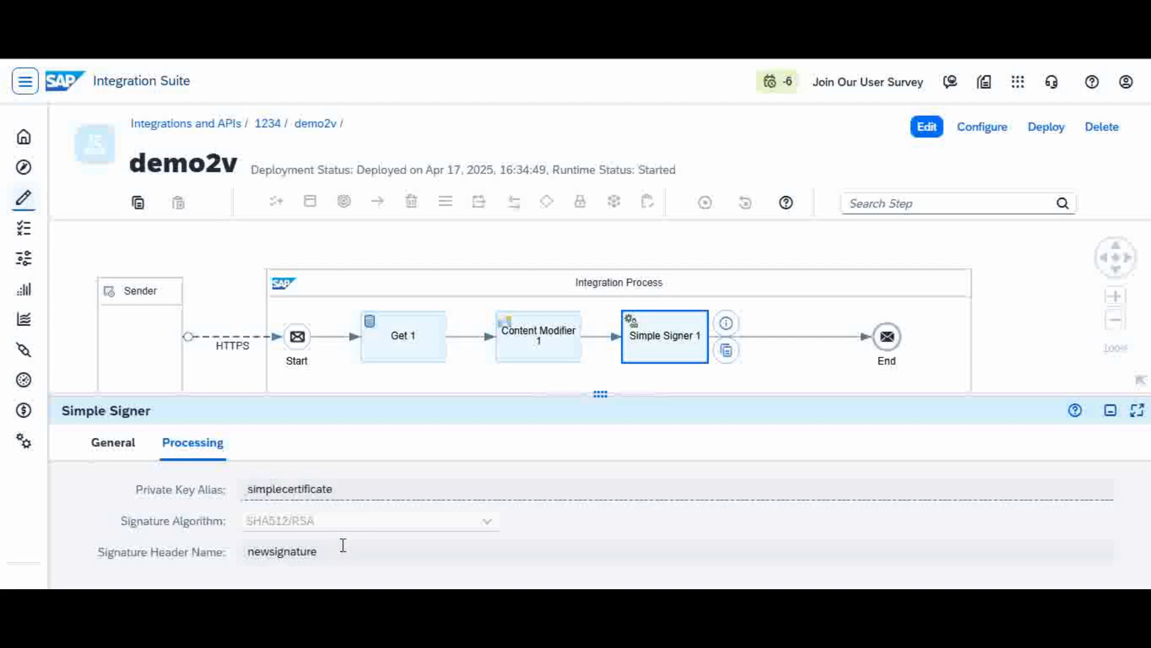
Step: Enlarge the diagram to reveal Exception Subprocess 1 and select it
left_click_drag(719, 396, 735, 475)
left_click_drag(616, 478, 617, 543)
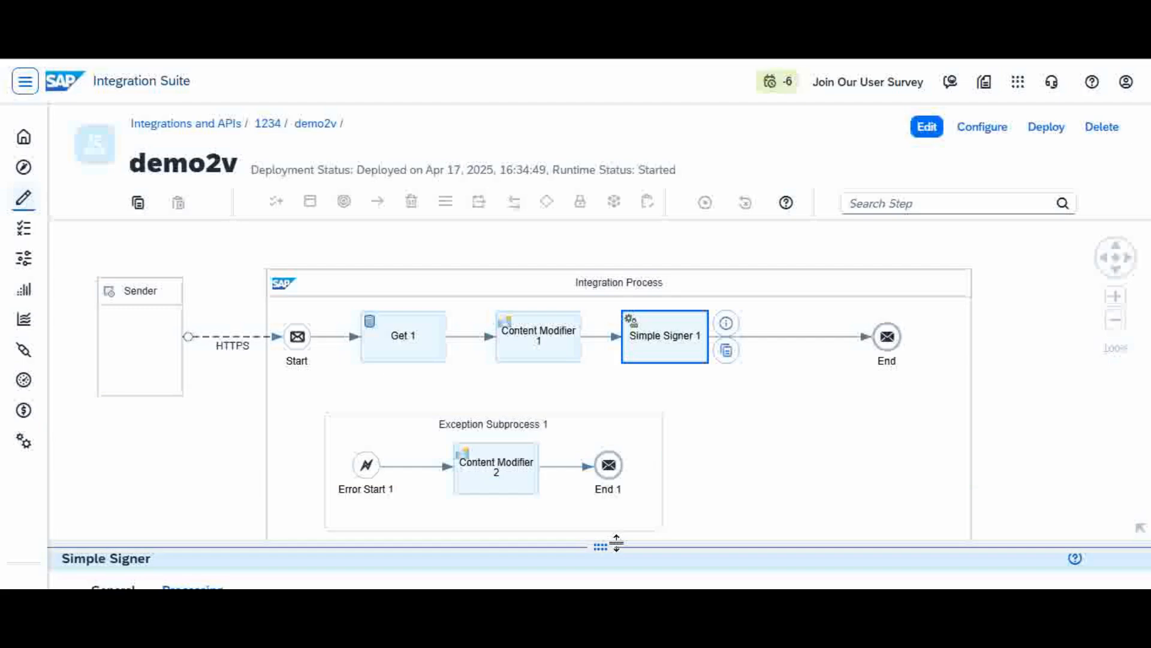
left_click_drag(617, 543, 616, 542)
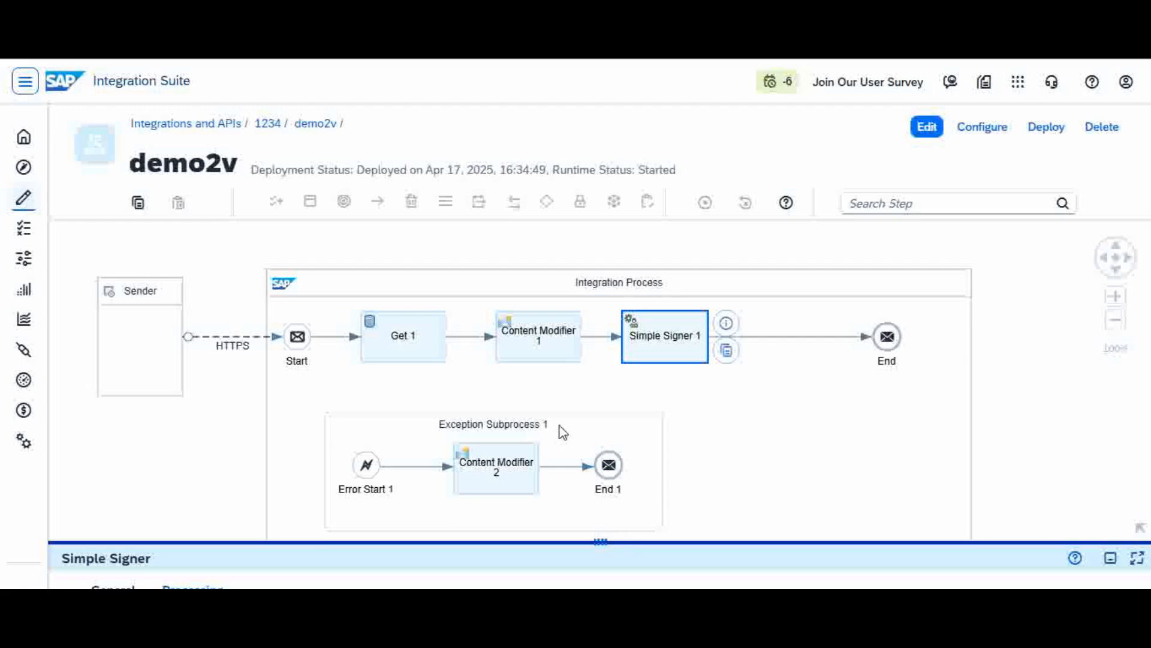
mouse_move(527, 434)
left_mouse_down()
mouse_move(587, 430)
mouse_move(538, 415)
left_mouse_up()
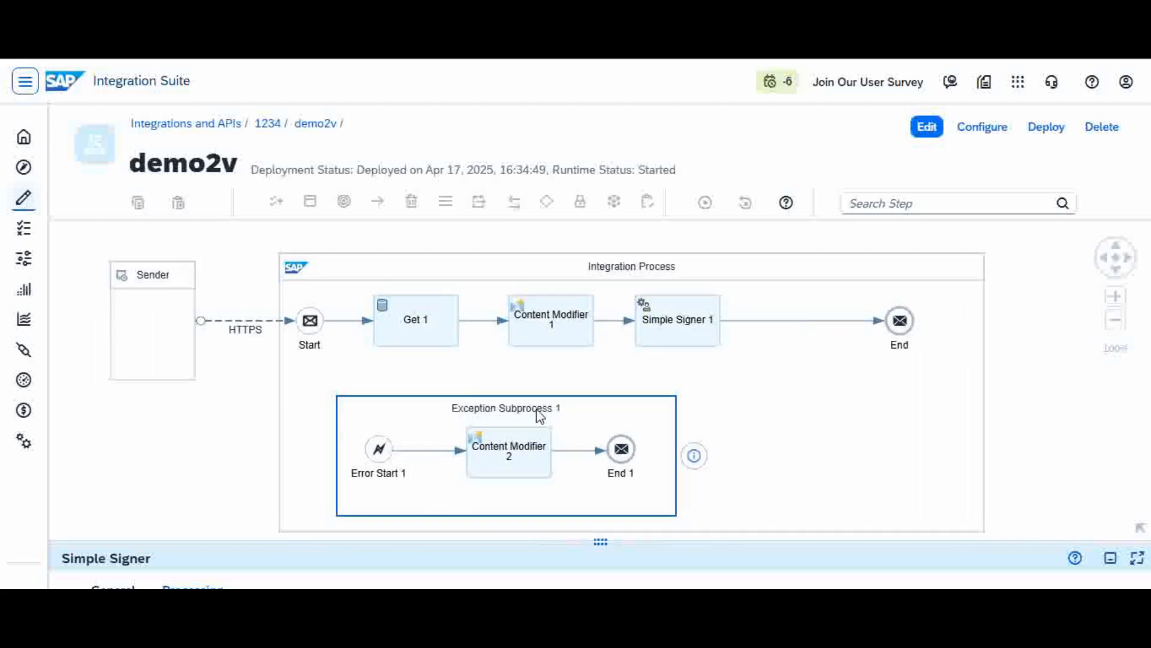
left_click(543, 421)
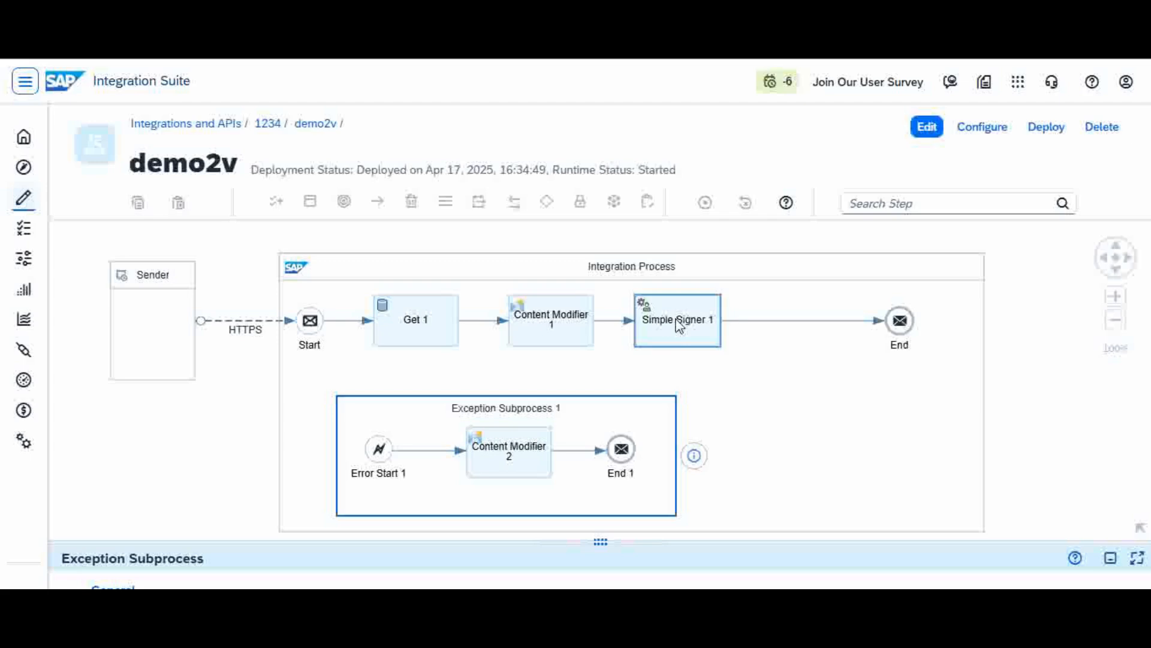
Step: Clear the old response and resend Postman's bacd request to /ss2
mouse_move(761, 586)
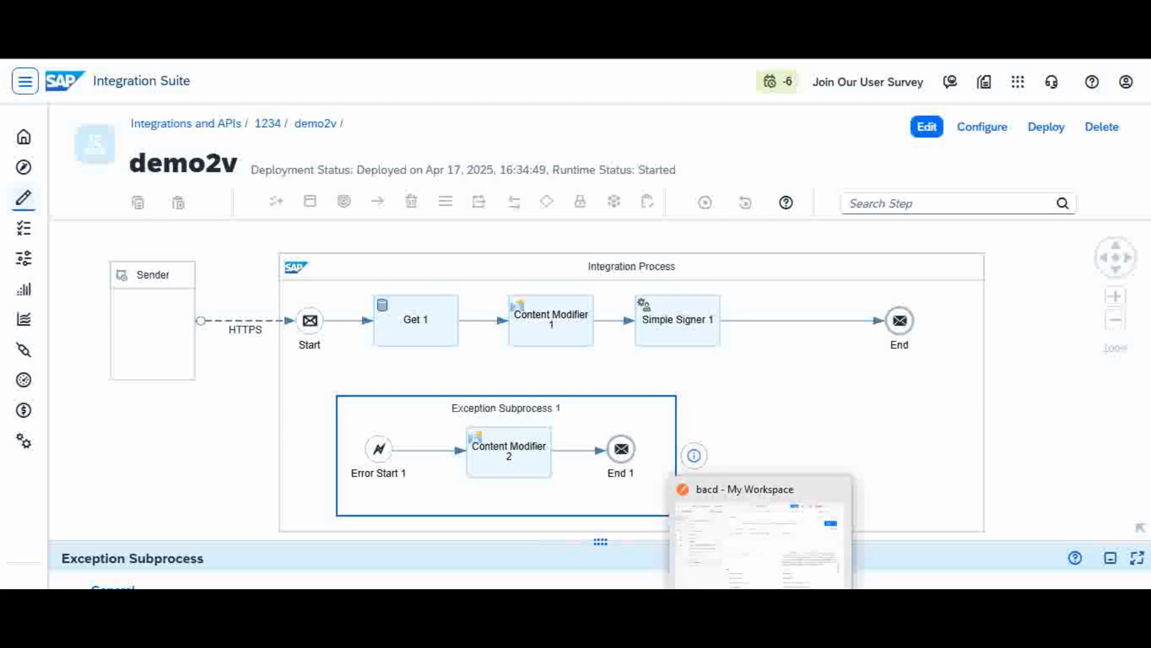
left_click(759, 540)
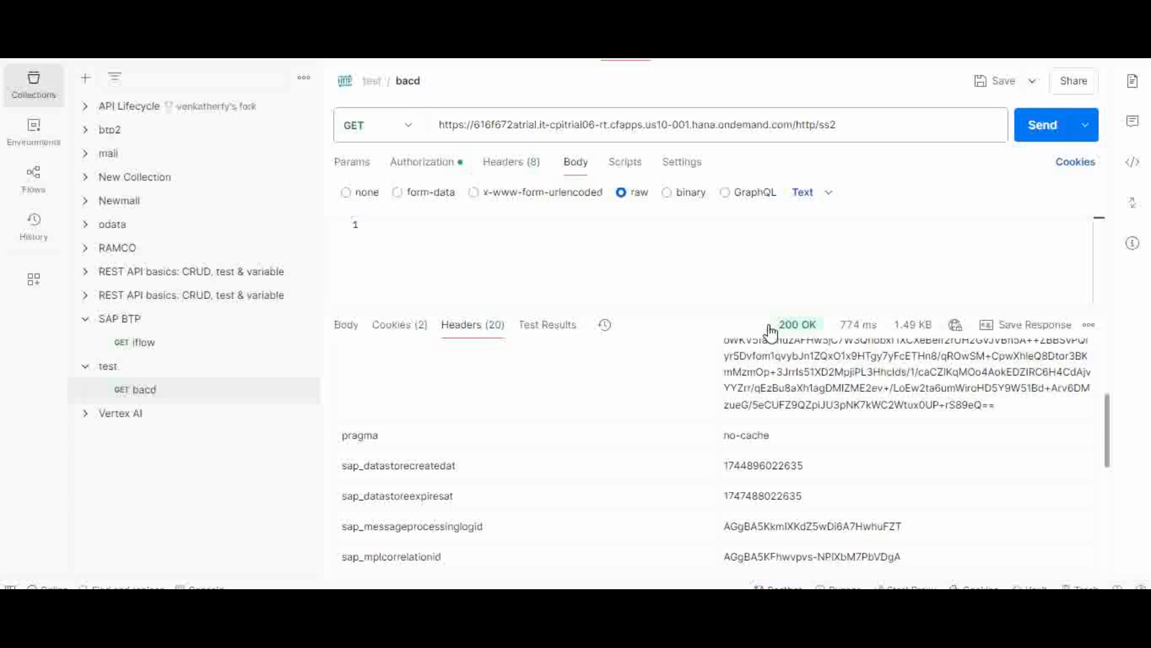
left_click(1089, 325)
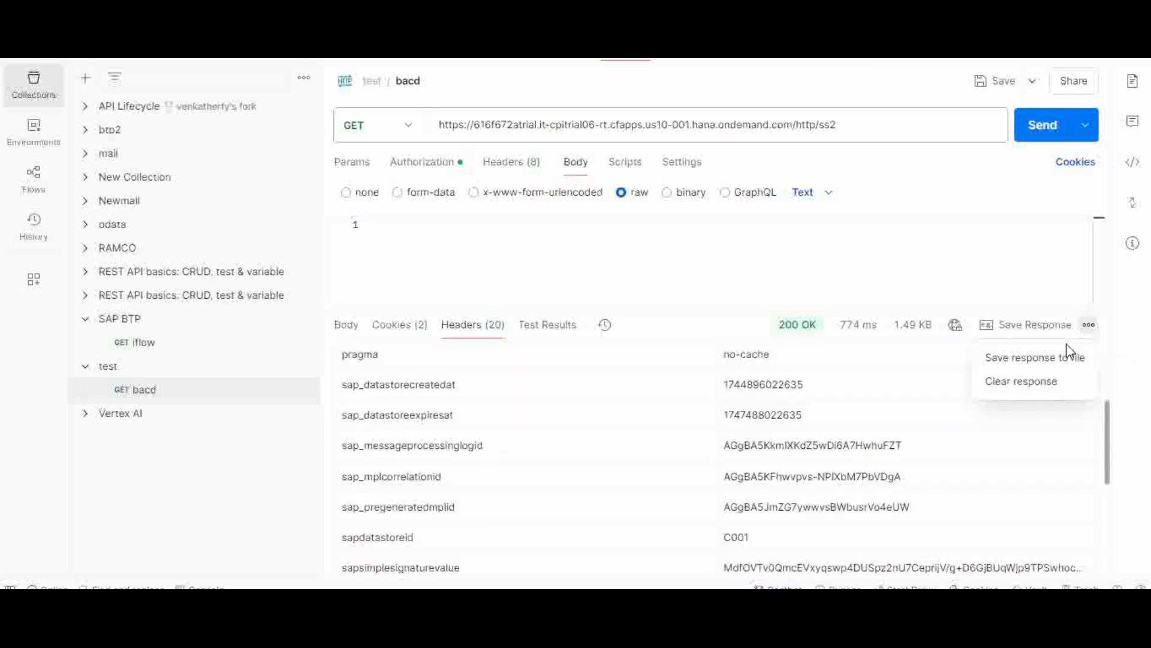
left_click(1030, 389)
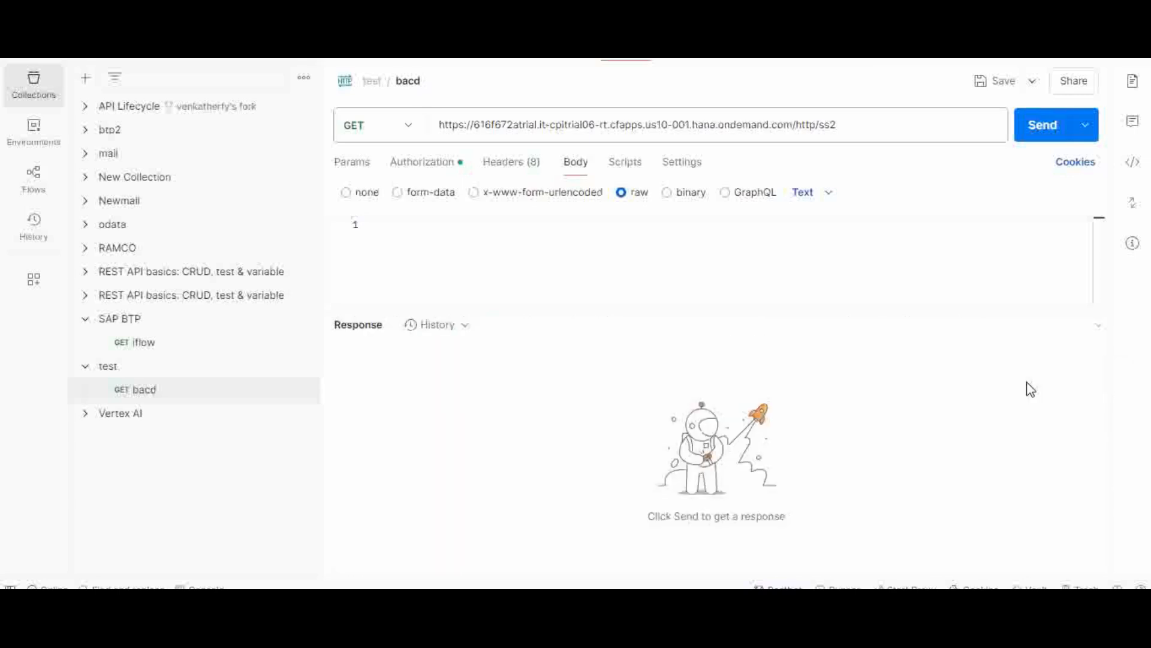
left_click(860, 123)
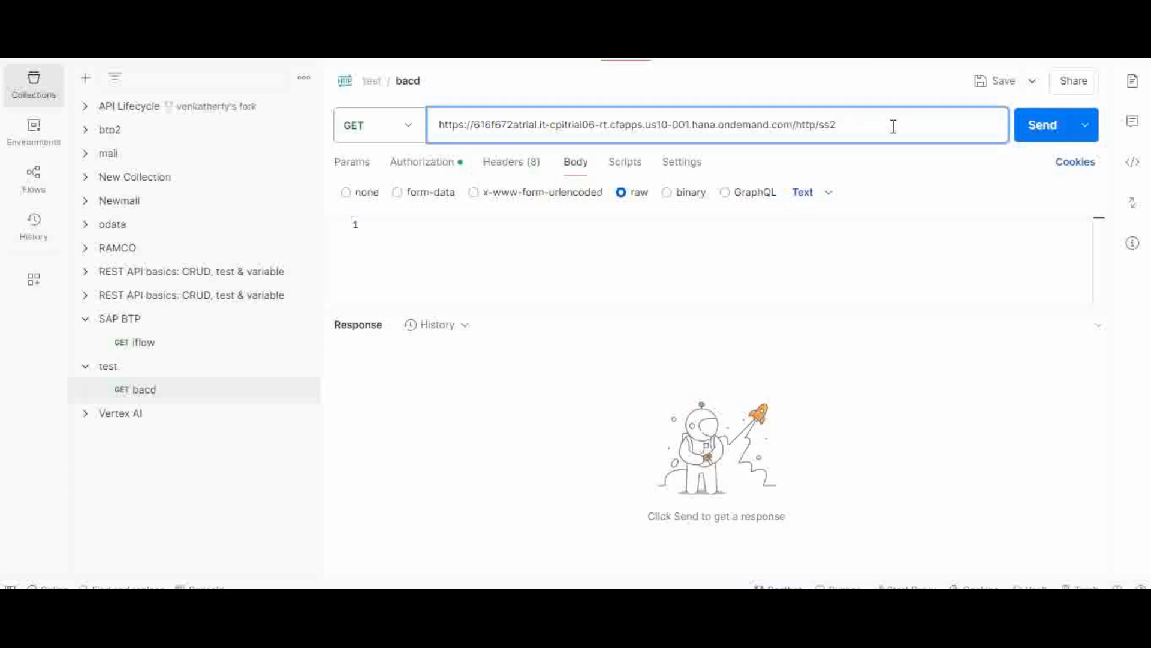
left_click(1044, 130)
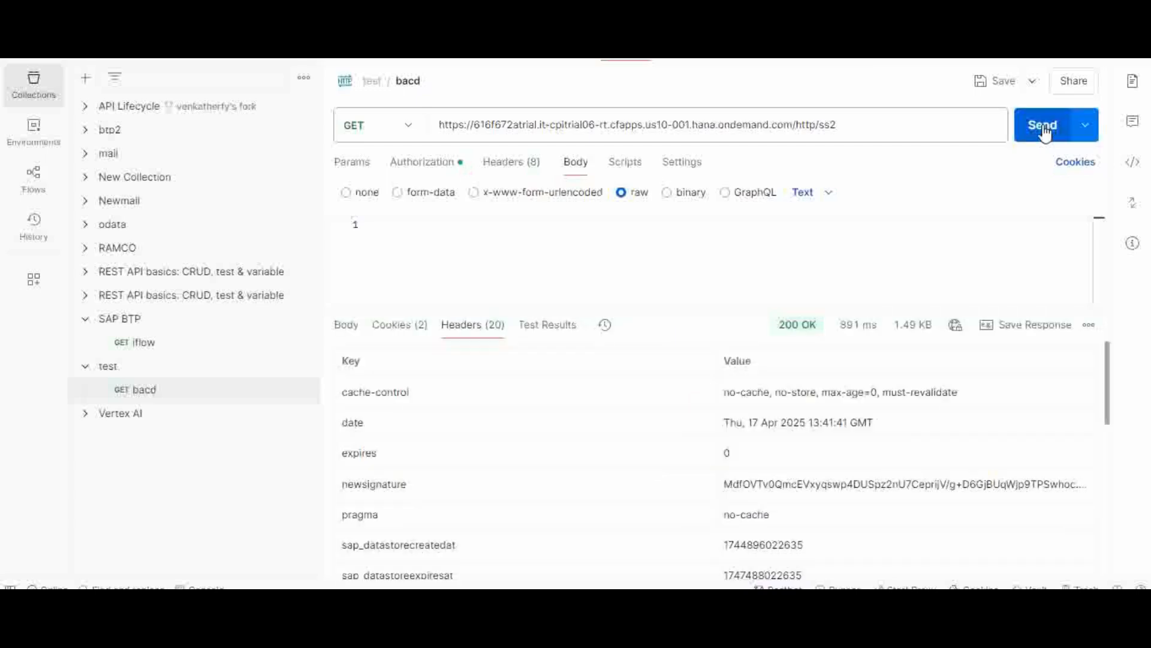
Step: Check the 200 OK response's Laptop order body and its headers, including newsignature
left_click(347, 328)
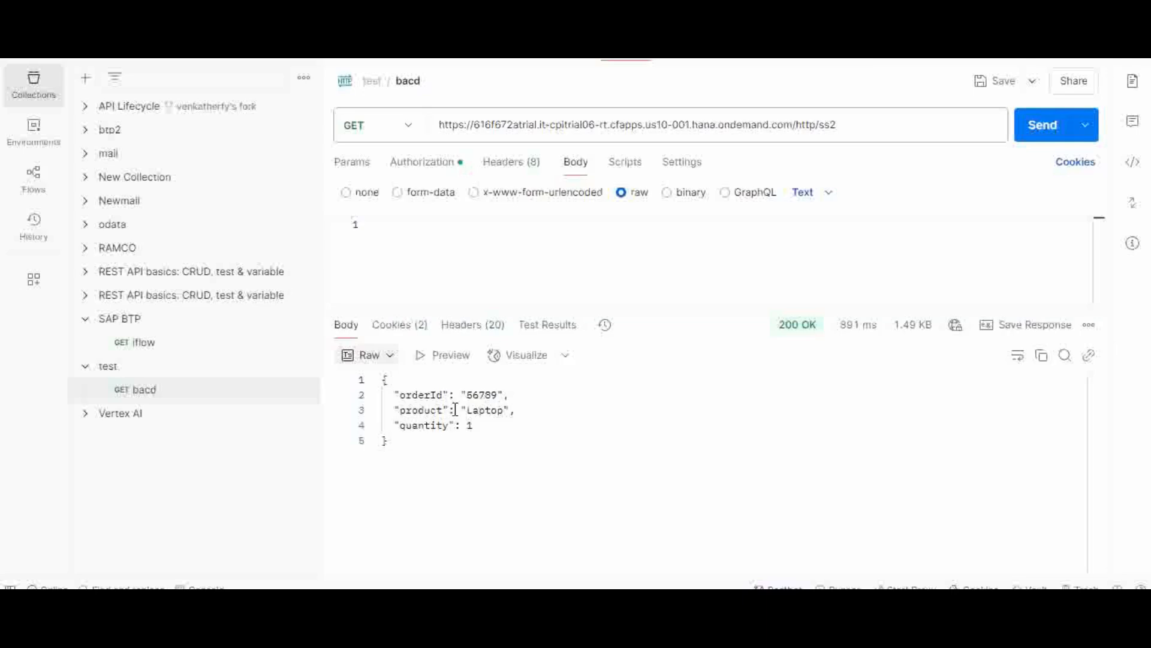
left_click(473, 329)
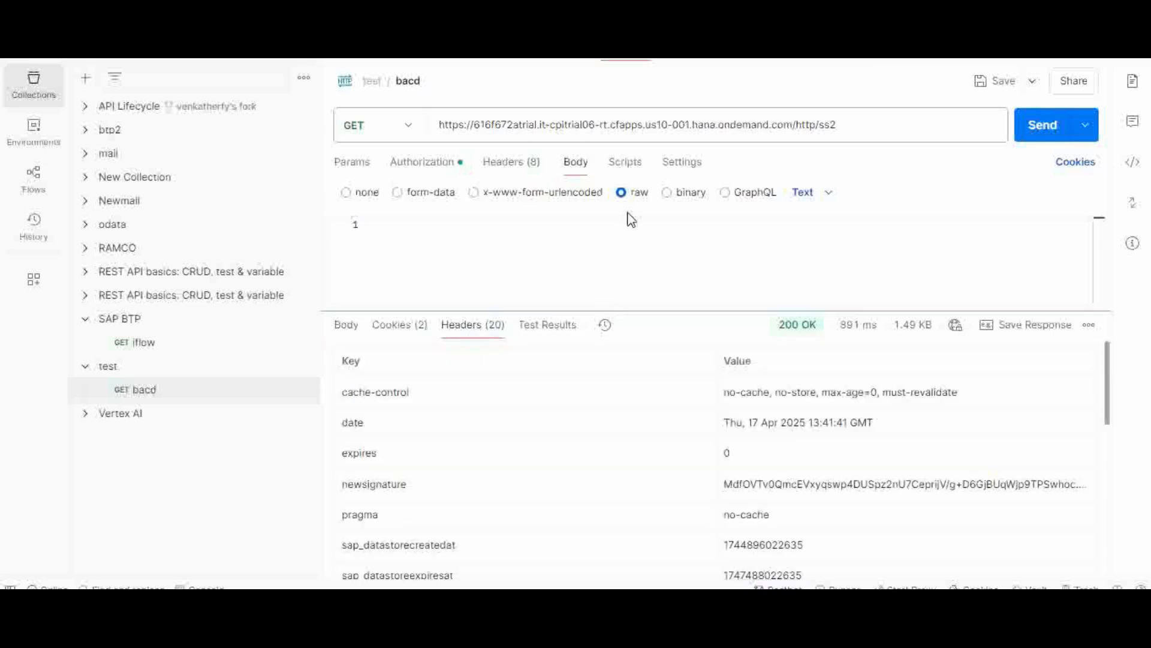
left_click_drag(635, 311, 643, 233)
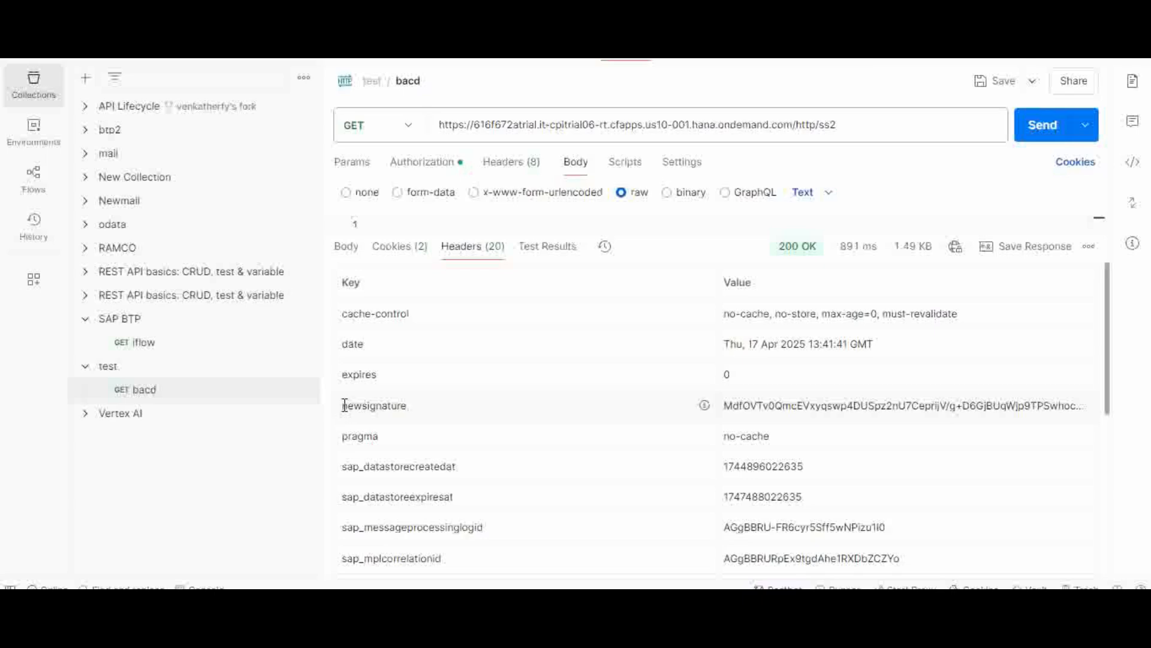
Step: Paste the full newsignature header value into the Notepad body file below the JSON
left_click_drag(342, 406, 407, 415)
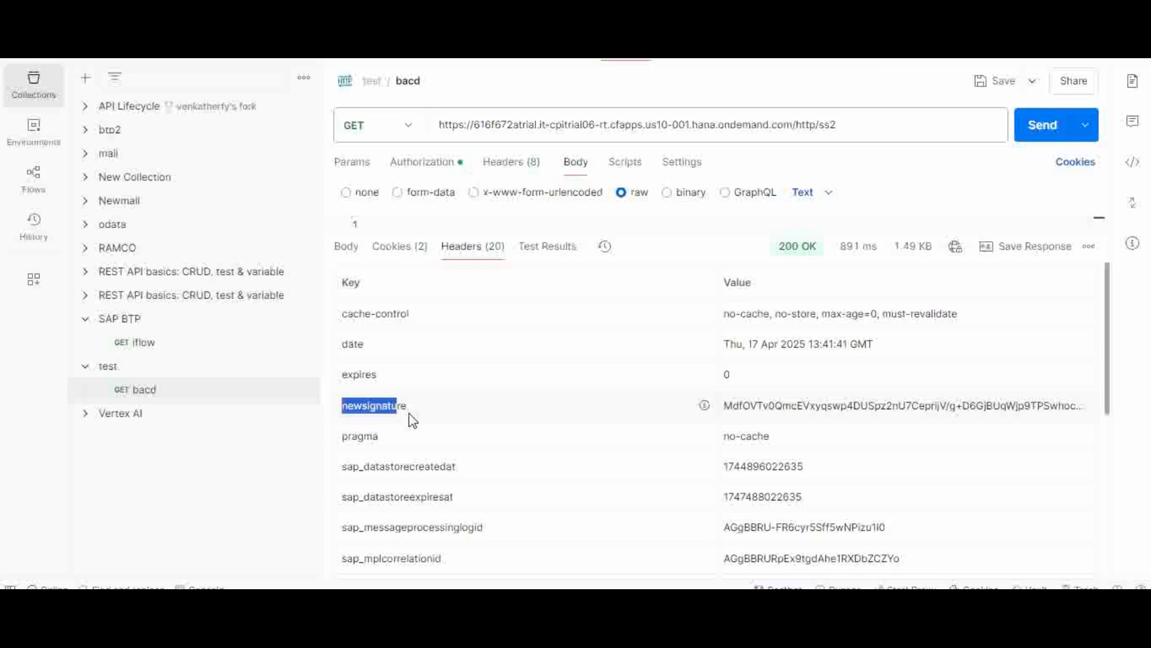
left_click(811, 408)
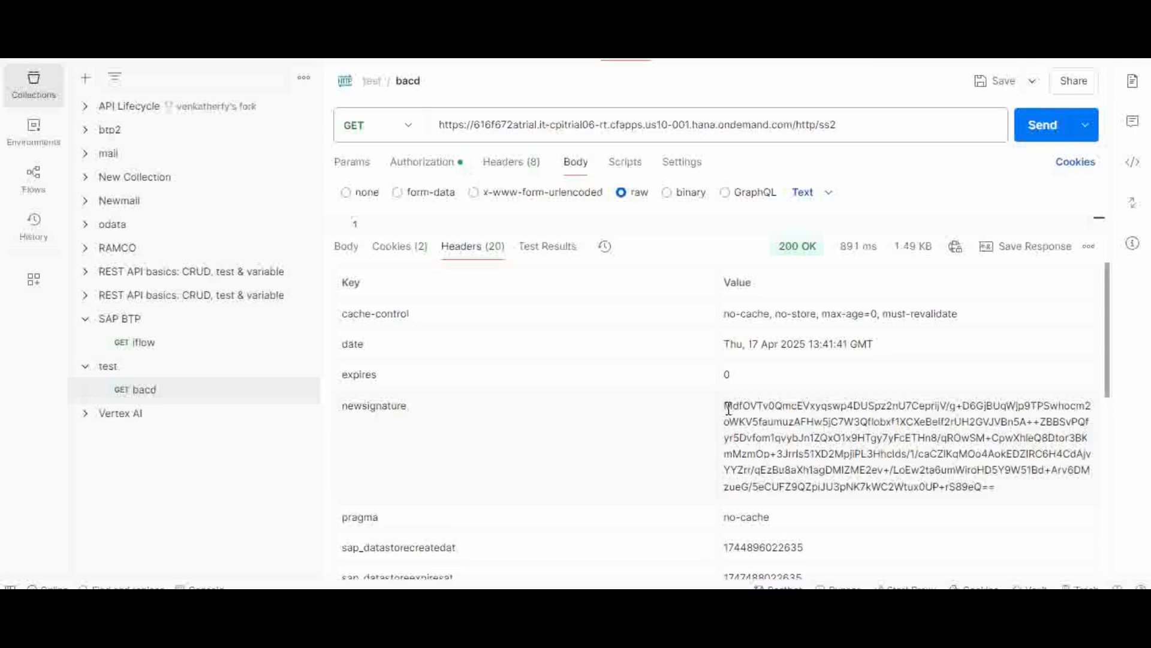
left_click_drag(727, 408, 1054, 501)
key("ctrl+c")
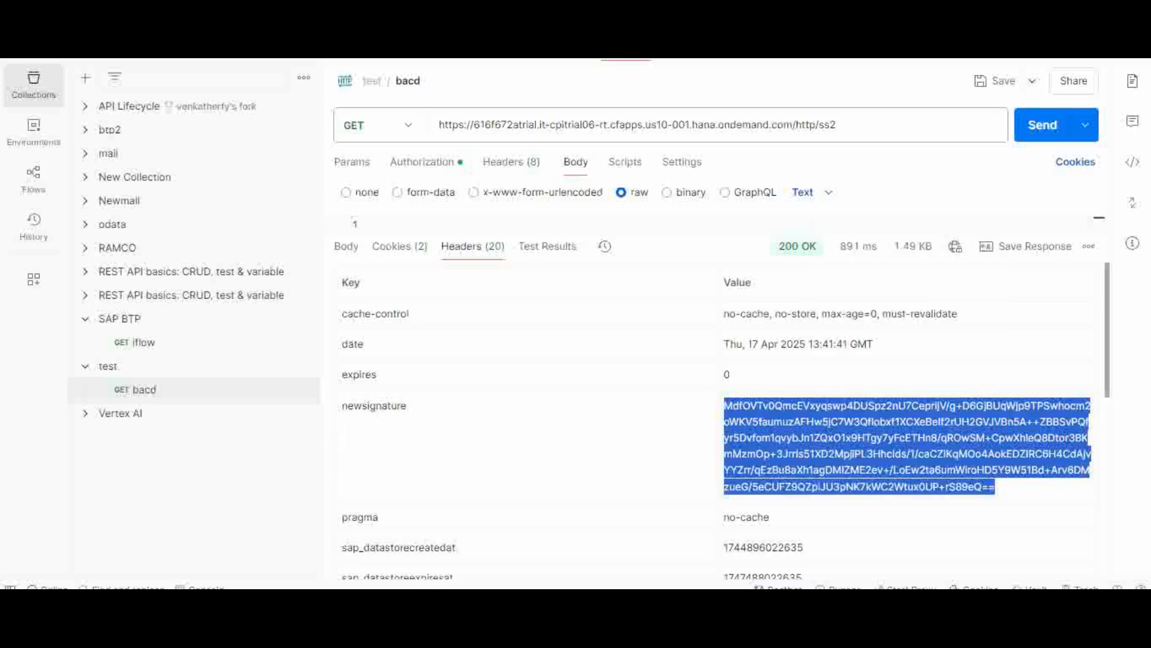
left_click(718, 599)
left_click(764, 533)
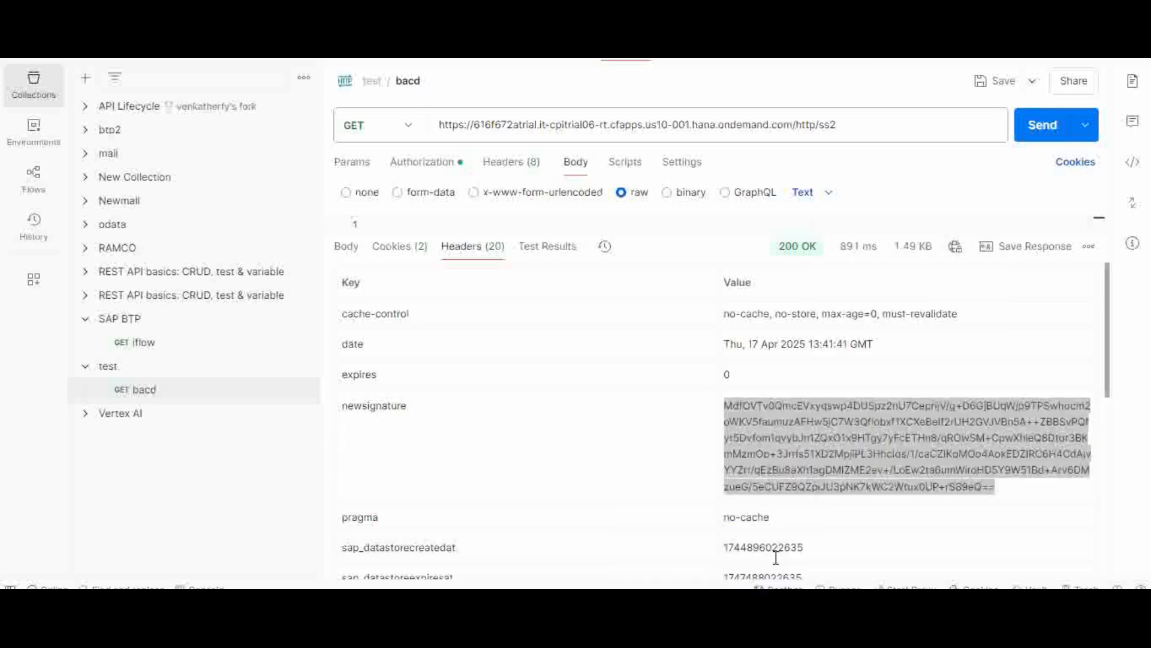
left_click(724, 222)
key("Return")
key("Return")
key("Return")
key("ctrl+v")
key("Return")
key("Return")
key("Return")
Step: Copy the complete sapsimplesignaturevalue header value from Postman and bring up the body notes
left_click(1111, 335)
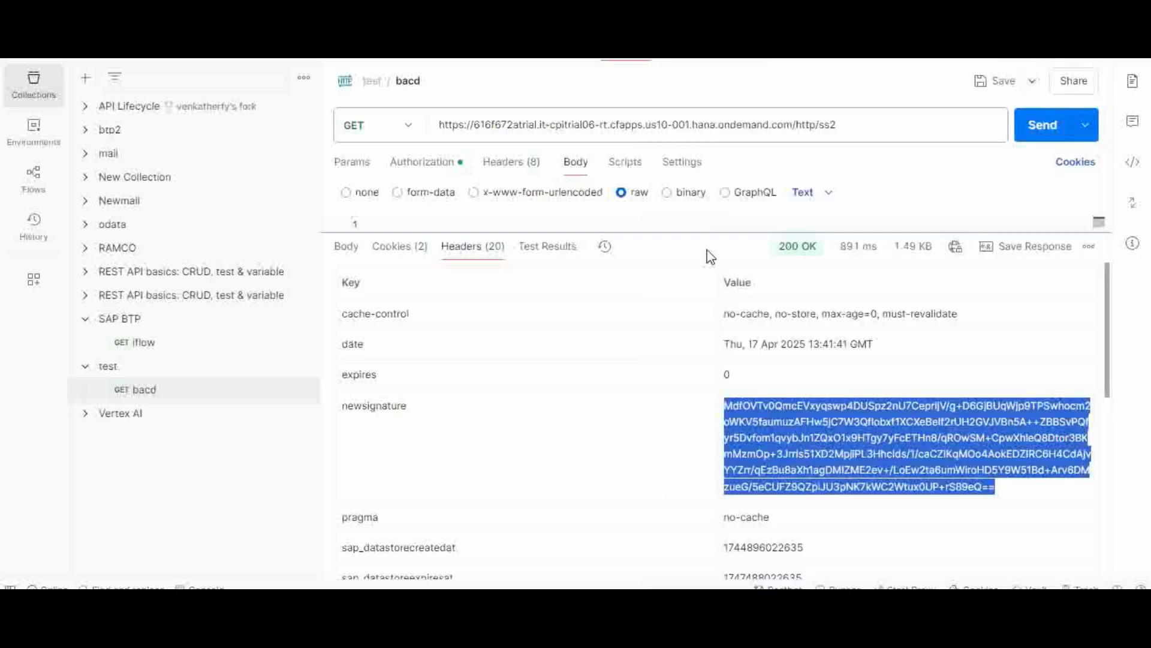
left_click_drag(1109, 350, 1110, 491)
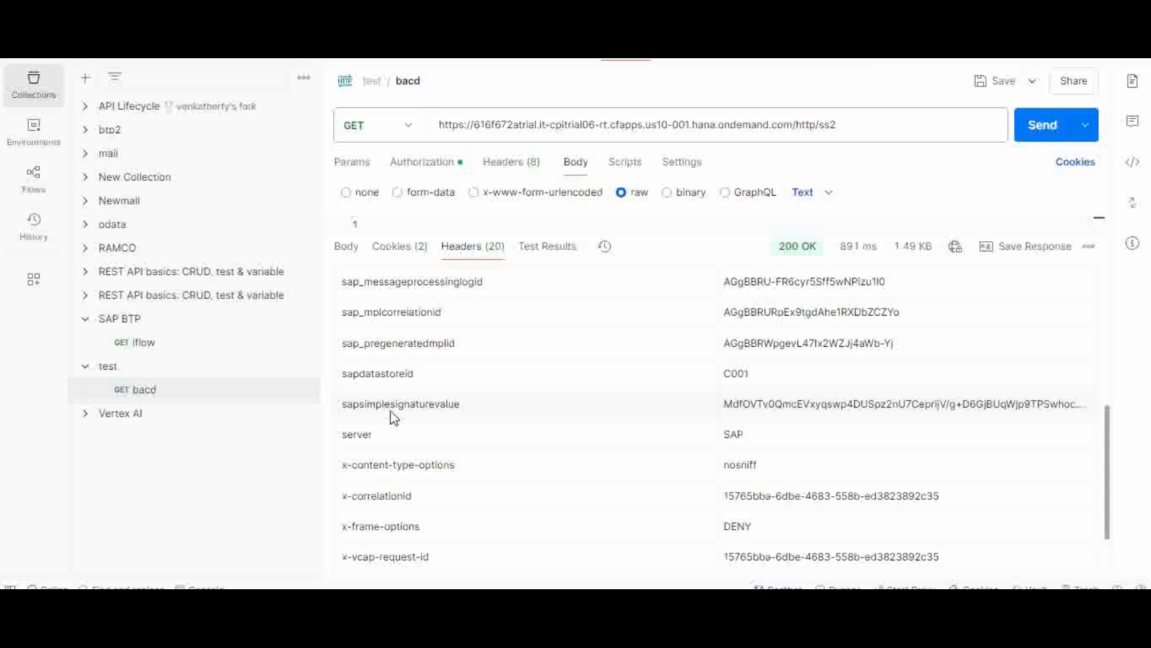
left_click_drag(724, 403, 1096, 405)
left_click(1012, 403)
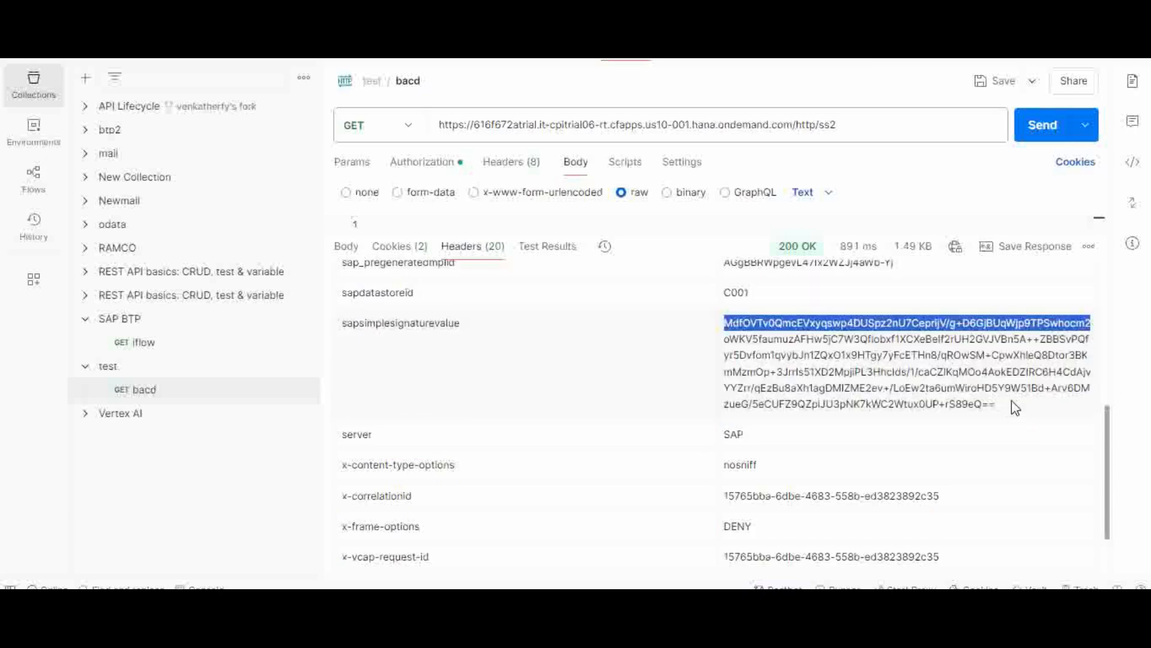
left_click(714, 325)
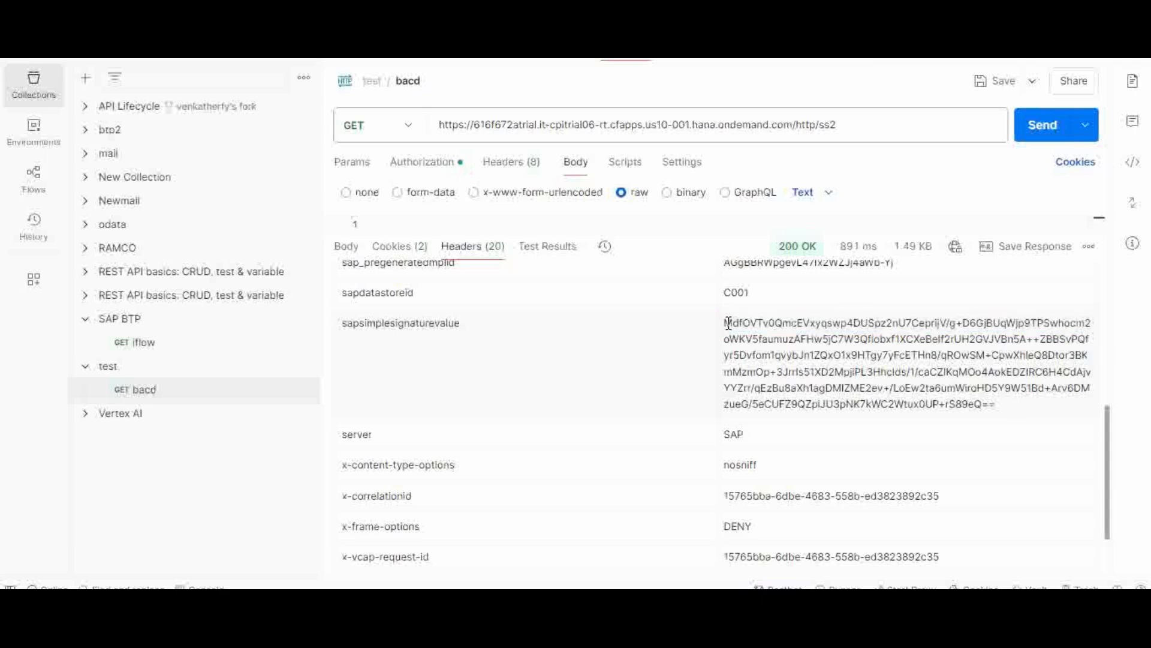
left_click_drag(726, 323, 1055, 414)
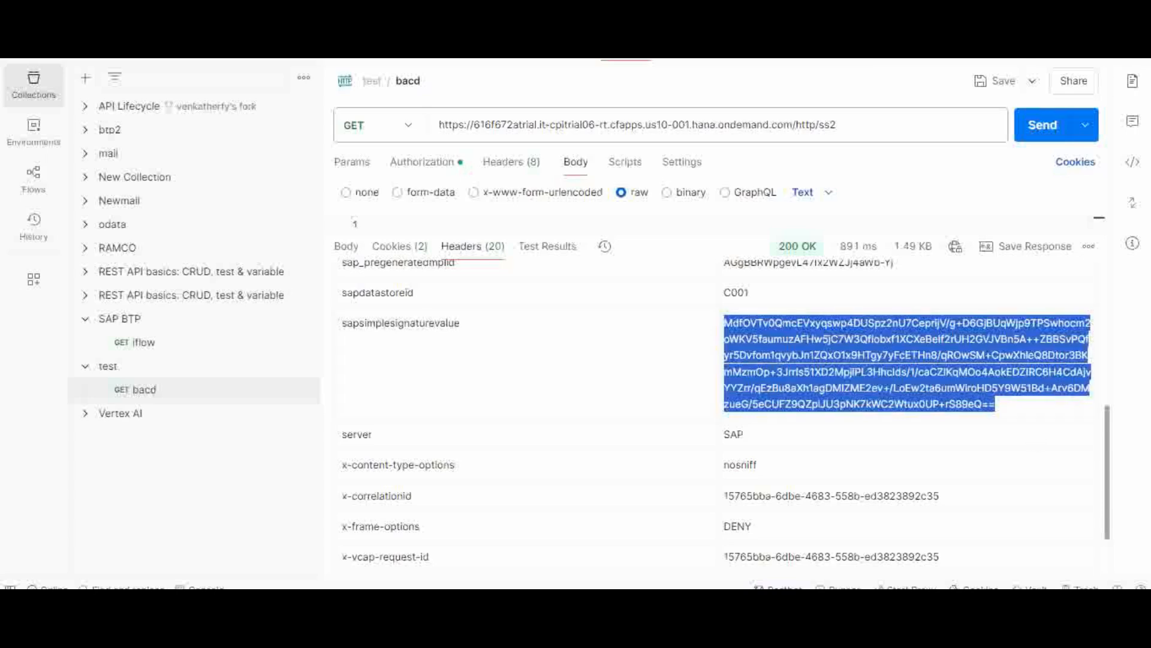
left_click(718, 609)
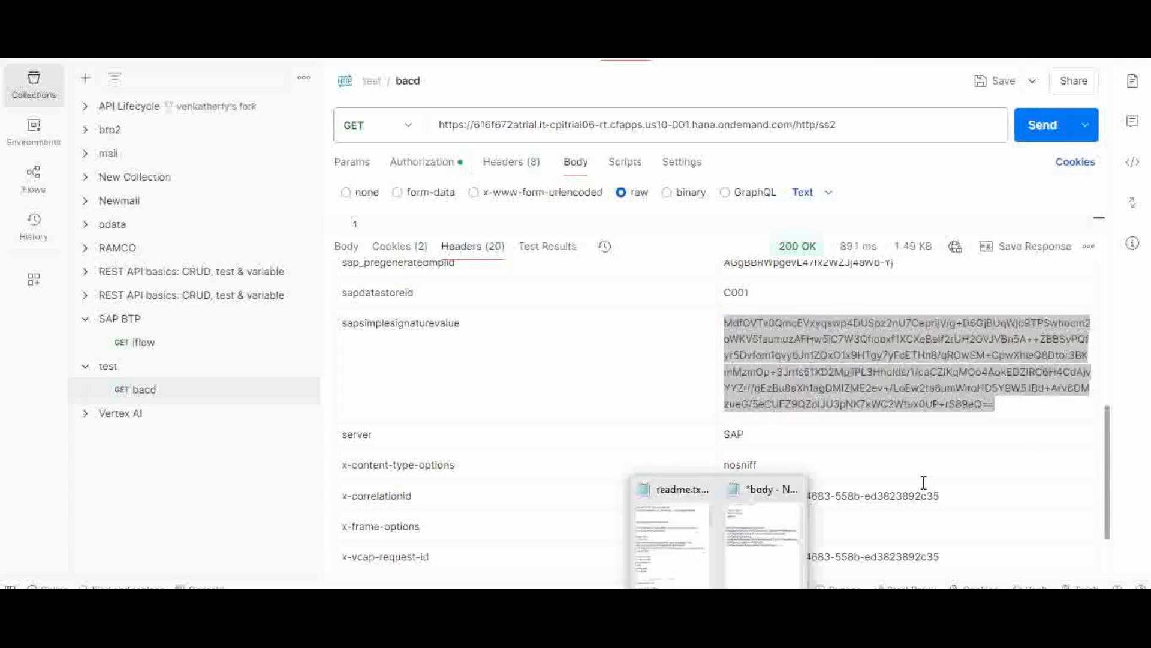
left_click(779, 556)
Step: Paste the signature value twice, separated by a blank line, then return to Integration Suite
type("MdfOVTv0QmcEVxyqswp4DUSpz2nU7CeprijV/g+D6GjBUqWjp9TPSwhocm2oWKV5faumuzAFHw5jC7W3Qflobxf1XCXeBelf2rUH2GVJVBn5A++ZBBSvPQfyr5Dvfom1qvybJn1ZQxO1x9HTgy7yFcETHn8/qROwSM+CpwXhleQ8Dtor3BKmMzmOp+3Jrrls51XD2MpjiPL3Hhclds/1/caCZlKqMOo4AokEDZIRC6H4CdAjvYYZrr/qEzBu8aXh1agDMIZME2ev+/LoEw2ta6umWiroHD5Y9W51Bd+Arv6DMzueG/5eCUFZ9QZpiJU3pNK7kWC2Wtux0UP+rS89eQ==")
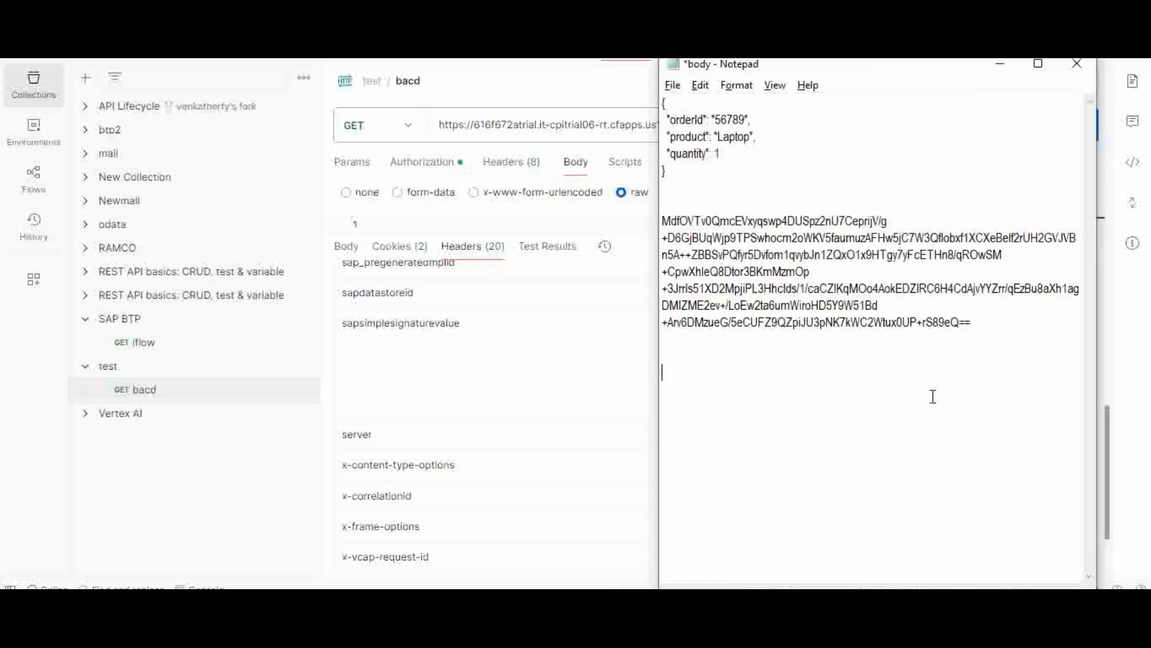
key("Return")
key("Return")
type("MdfOVTv0QmcEVxyqswp4DUSpz2nU7CeprijV/g +D6GjBUqWjp9TPSwhocm2oWKV5faumuzAFHw5jC7W3Qflobxf1XCXeBelf2rUH2GVJVB n5A++ZBBSvPQfyr5Dvfom1qvybJn1ZQxO1x9HTgy7yFcETHn8/qROwSM +CpwXhleQ8Dtor3BKmMzmOp +3Jrrls51XD2MpjiPL3Hhclds/1/caCZlKqMOo4AokEDZlRC6H4CdAjvYYZrr/qEzBu8aXh1ag DMIZME2ev+/LoEw2ta6umWiroHD5Y9W51Bd +Arv6DMzueG/5eCUFZ9QZpiJU3pNK7kWC2Wtux0UP+rS89eQ==")
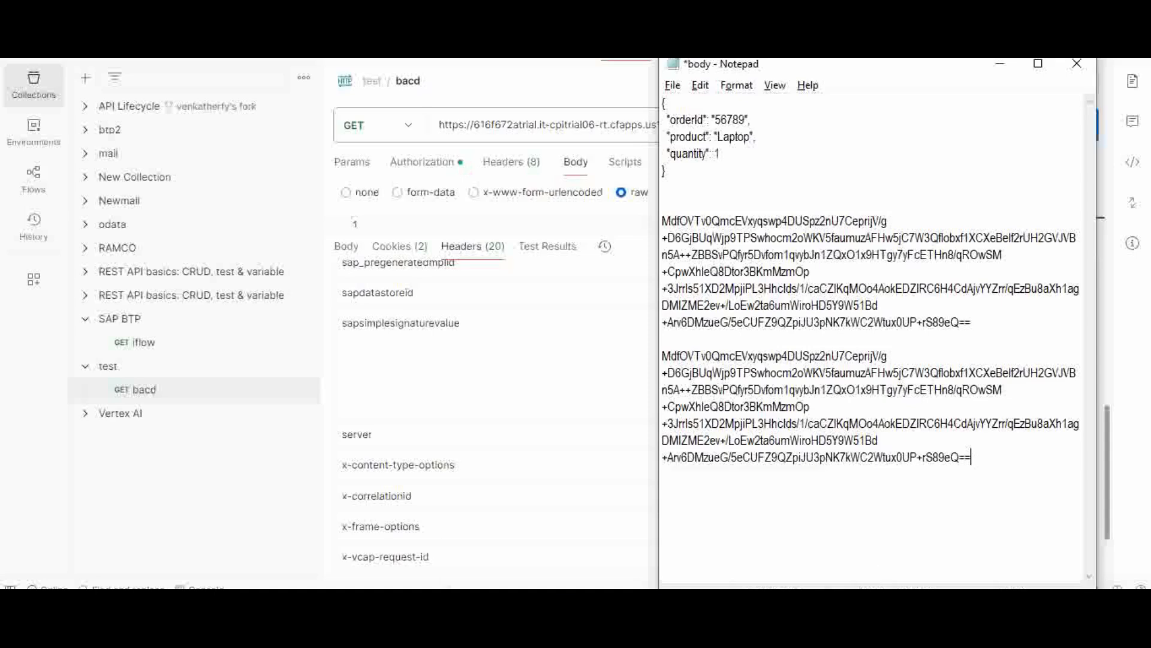
left_click(686, 564)
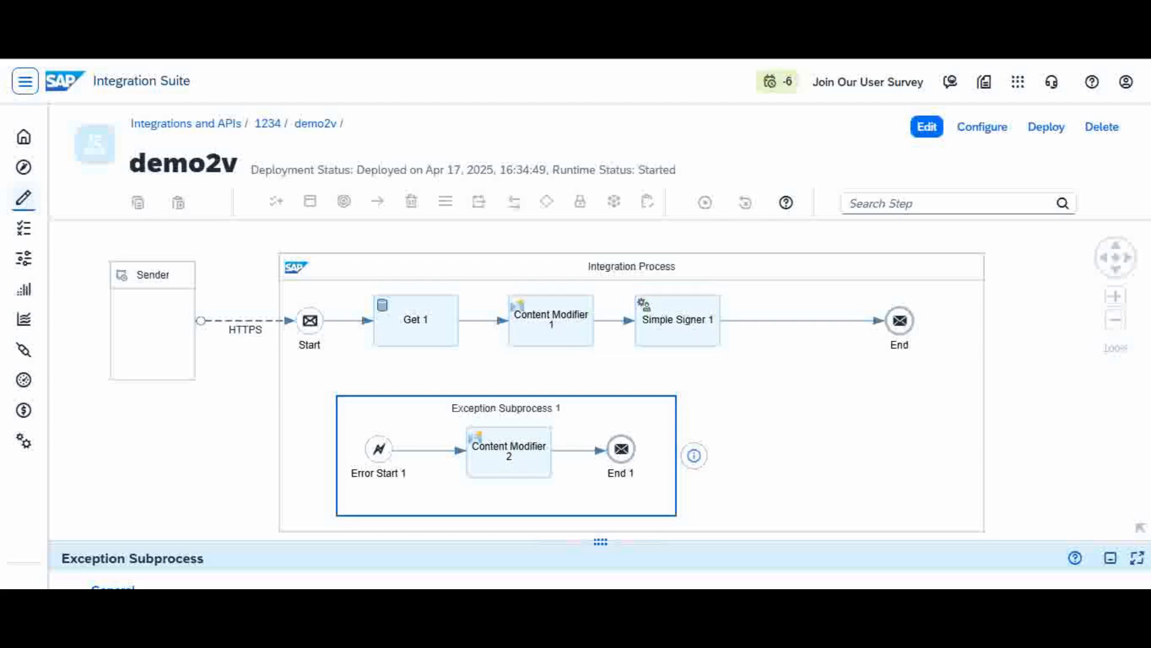
left_click(783, 575)
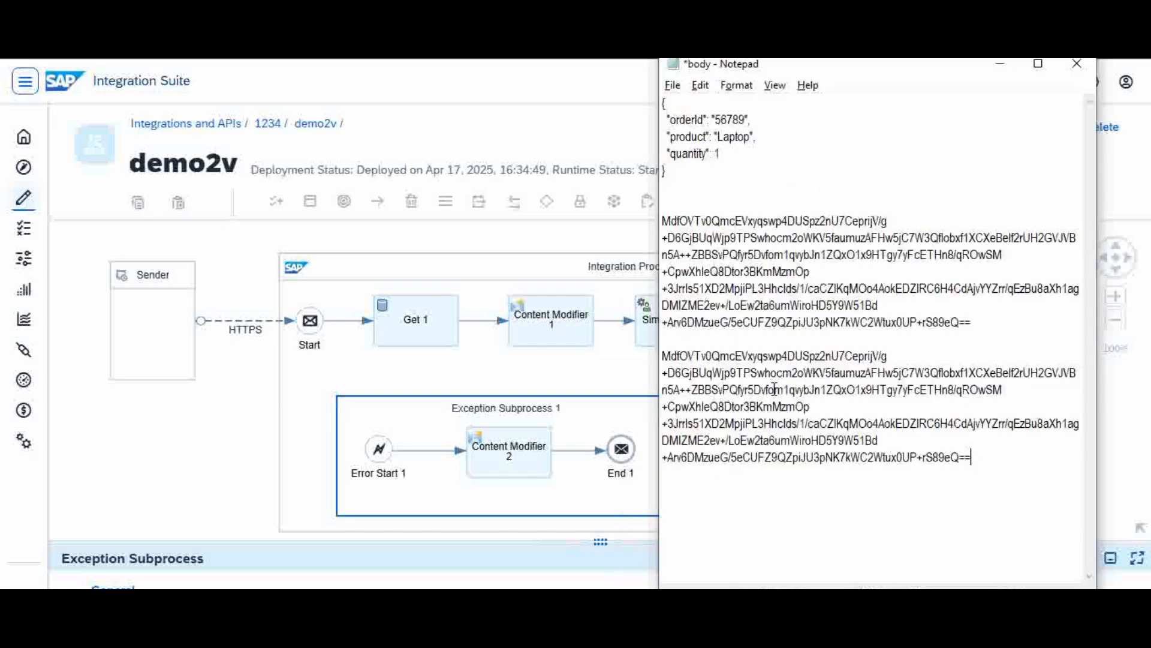
left_click_drag(662, 221, 1004, 338)
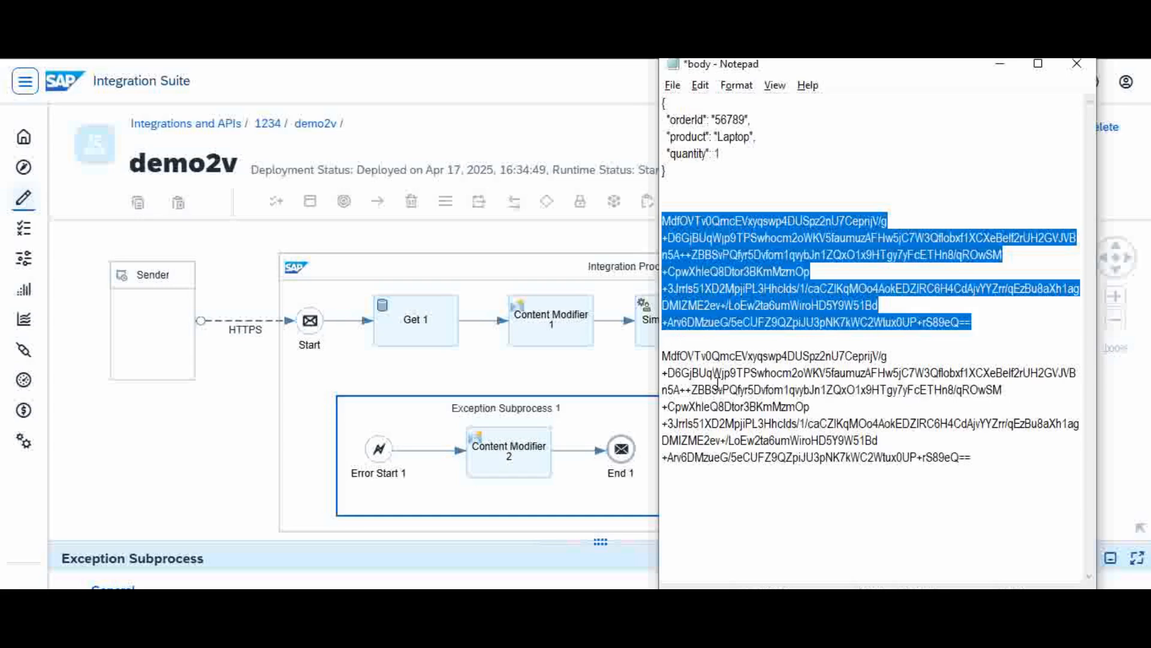
left_click_drag(668, 357, 970, 547)
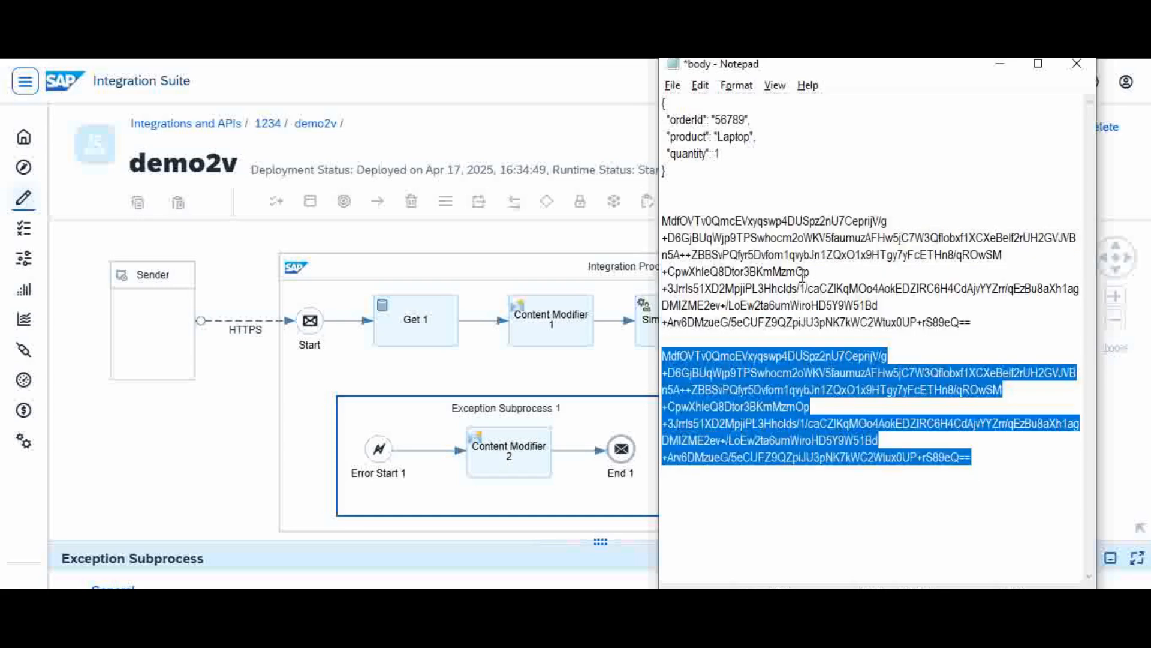
left_click(894, 514)
left_click(581, 501)
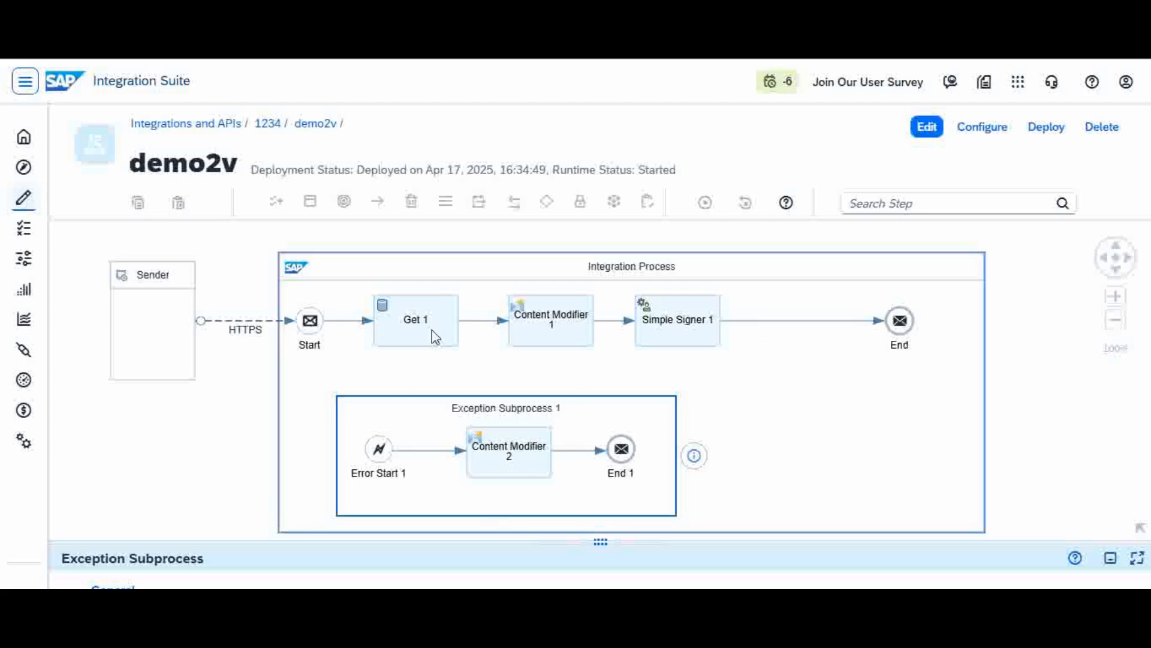
Step: Put demo2v into edit mode, copy the JSON order body from Notepad, and reselect Content Modifier 1
left_click(551, 326)
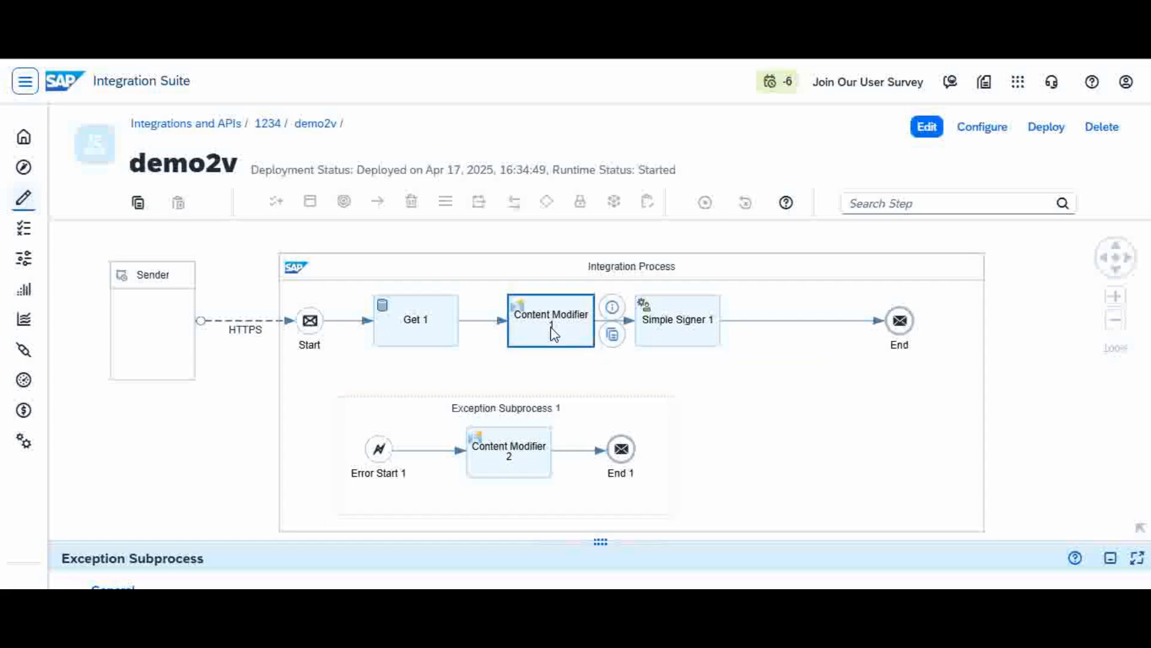
left_click(935, 128)
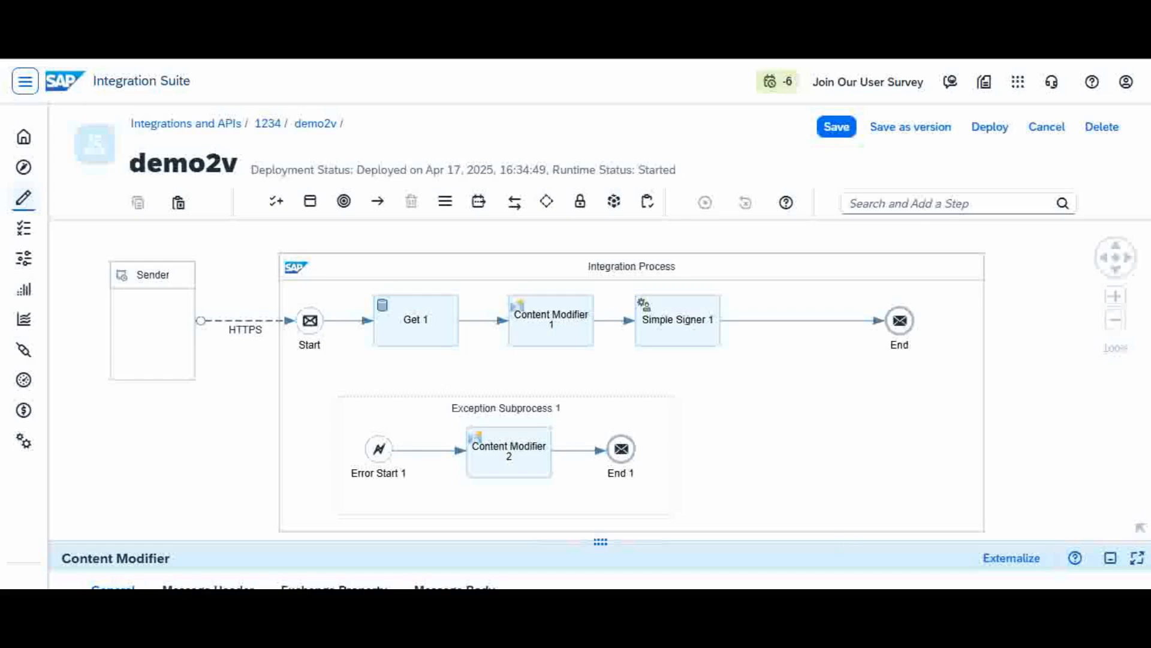
left_click(790, 538)
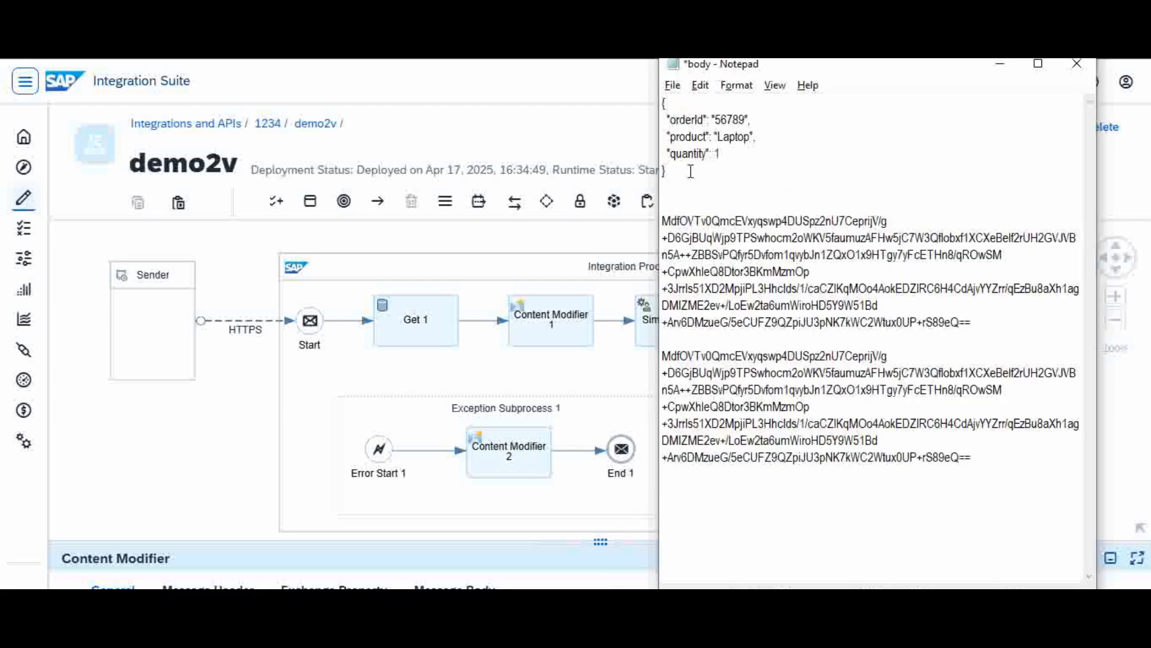
left_click_drag(665, 172, 655, 104)
key("ctrl+c")
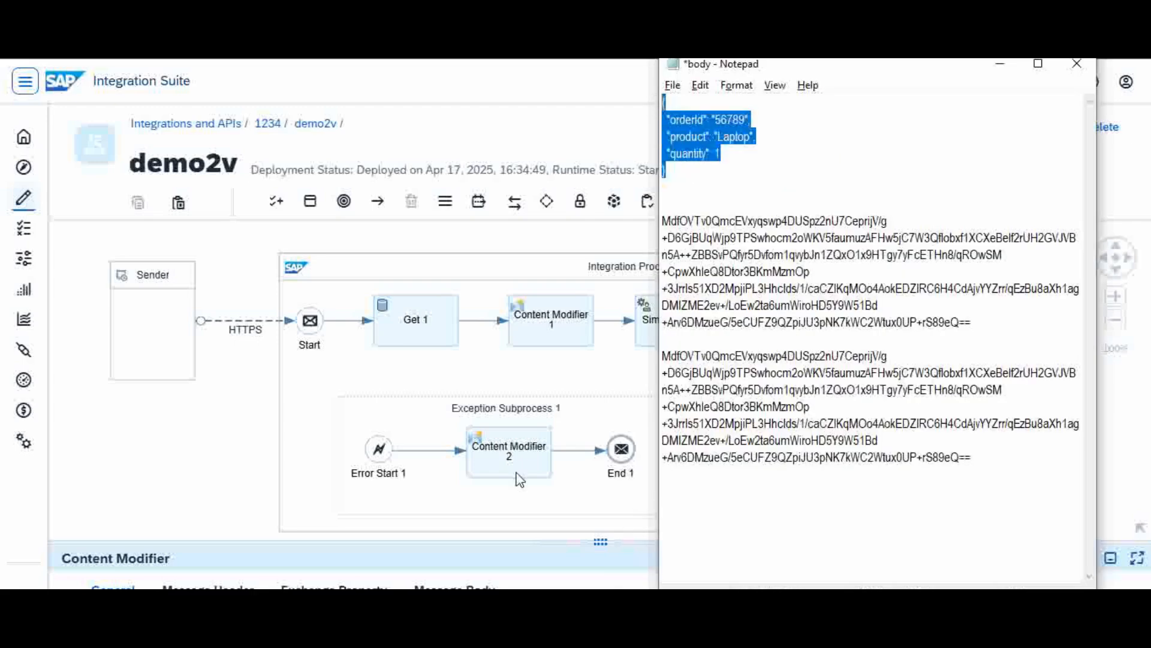
left_click(567, 322)
left_click(567, 322)
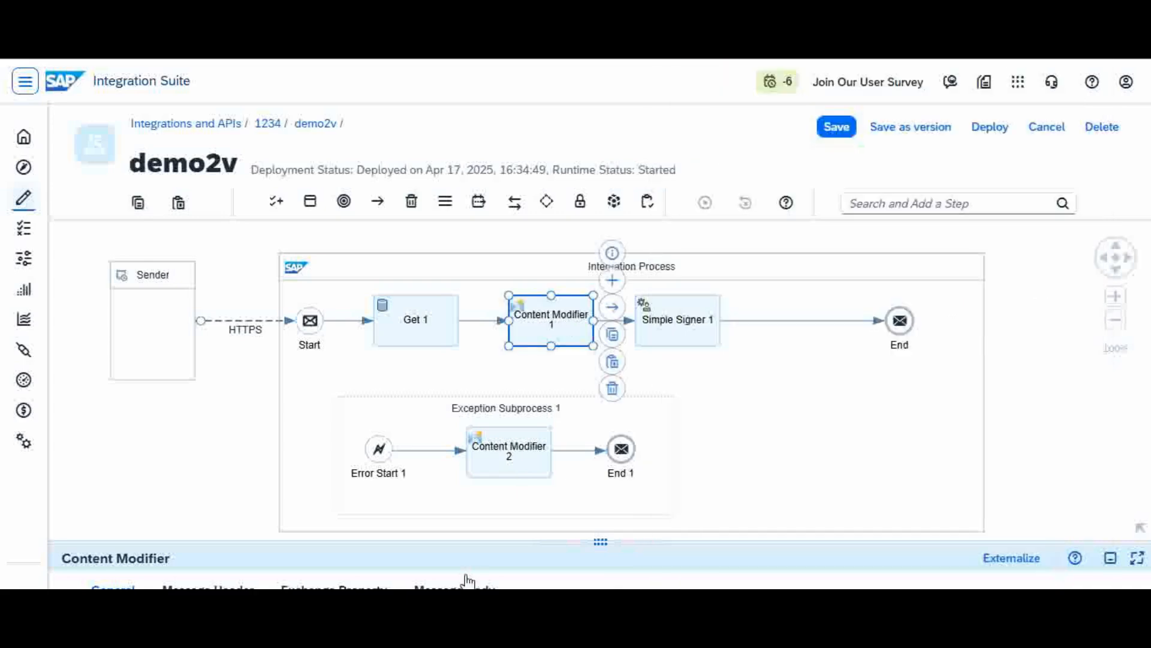
Step: Paste the JSON order into Content Modifier 1's Body, change quantity 1 to 10, and save demo2v
left_click_drag(487, 541, 537, 403)
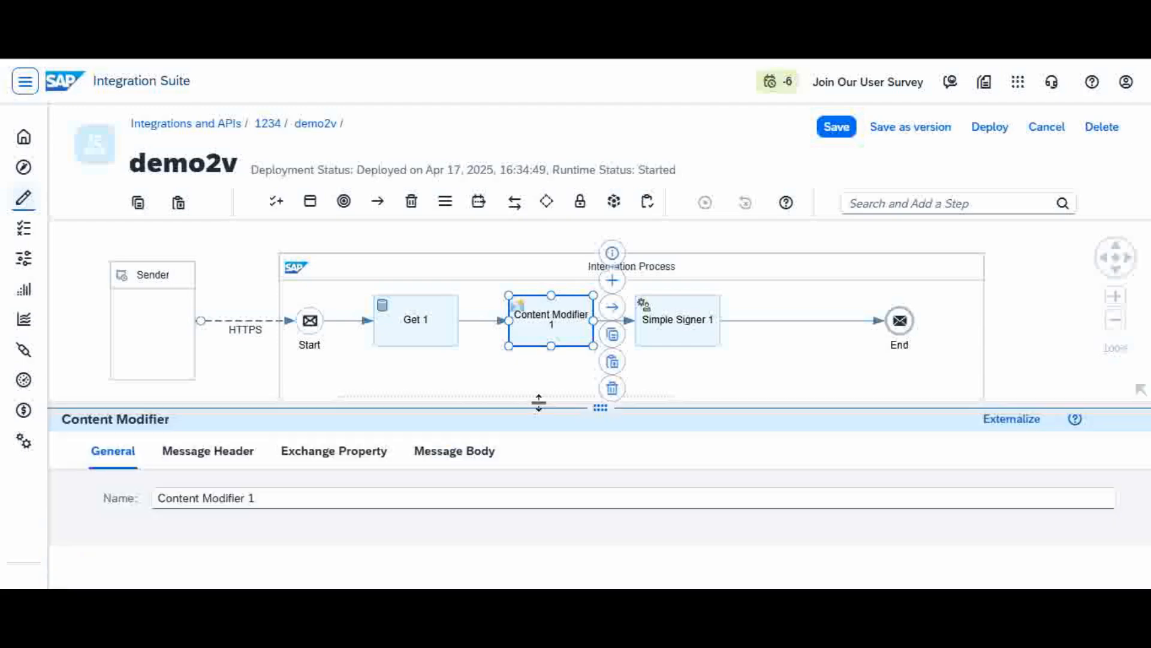
left_click(483, 463)
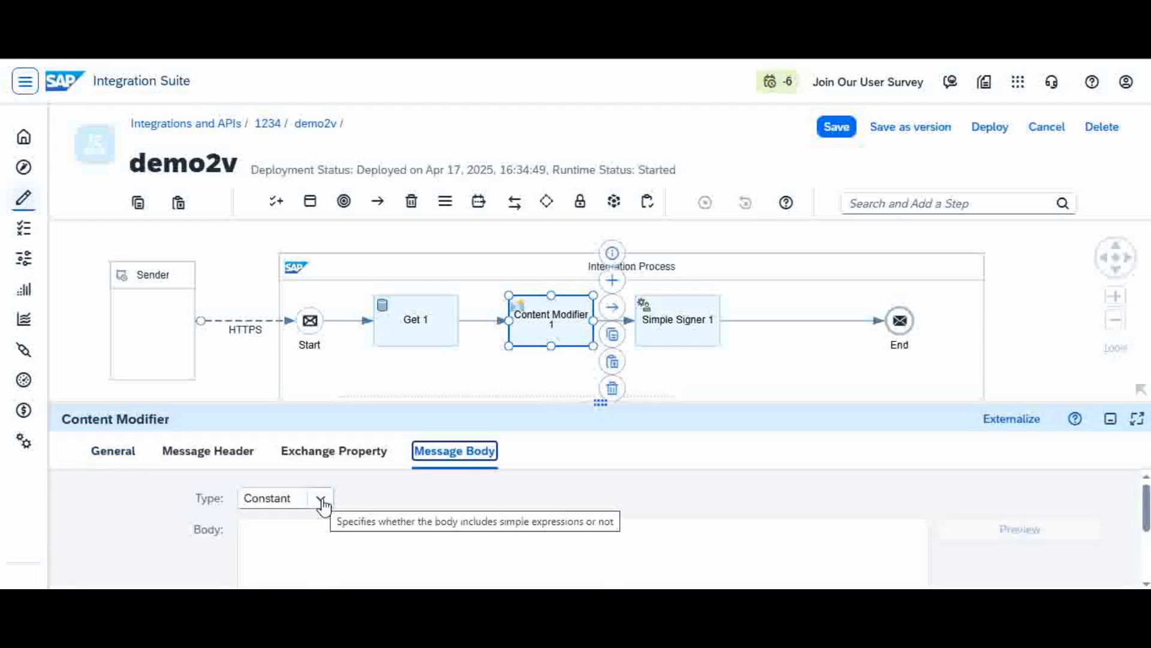
left_click(305, 539)
key("ctrl+v")
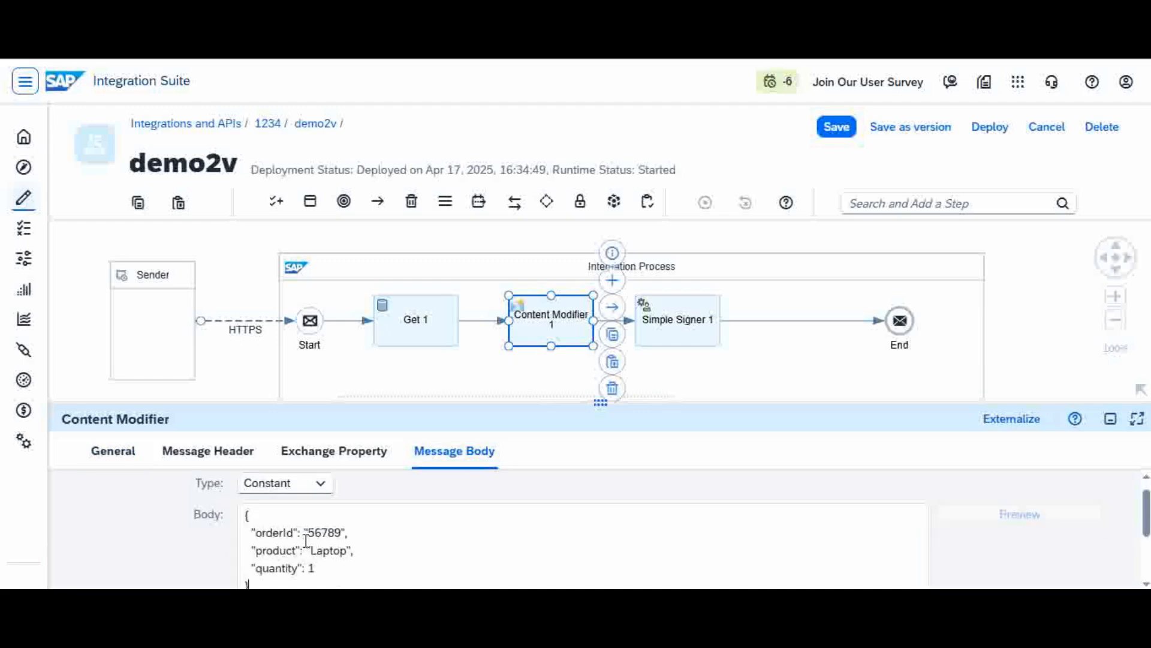
left_click(354, 568)
type("0")
left_click(839, 131)
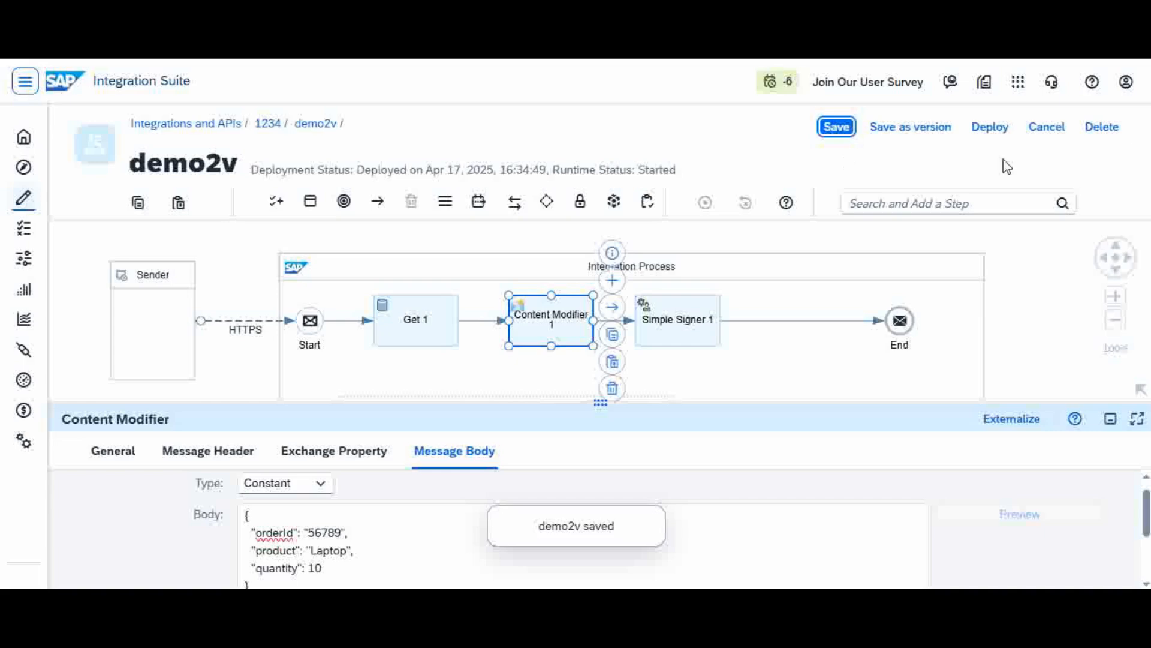
left_click(994, 132)
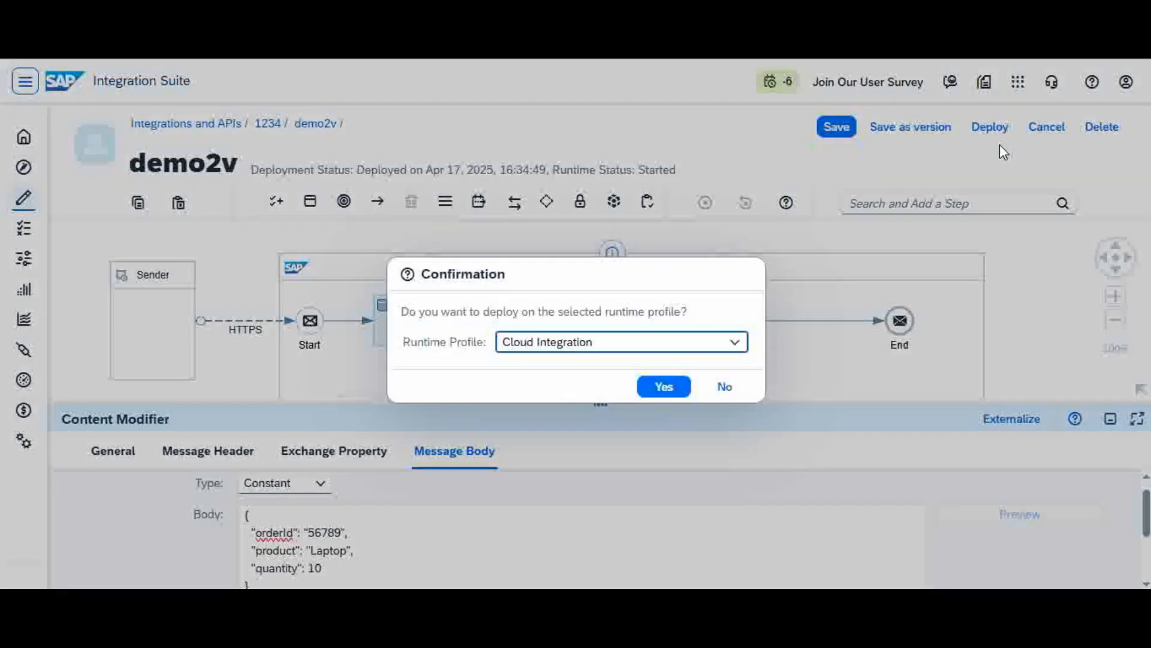
Step: Confirm redeploying demo2v to the Cloud Integration runtime, then return to Postman's bacd request
left_click(665, 389)
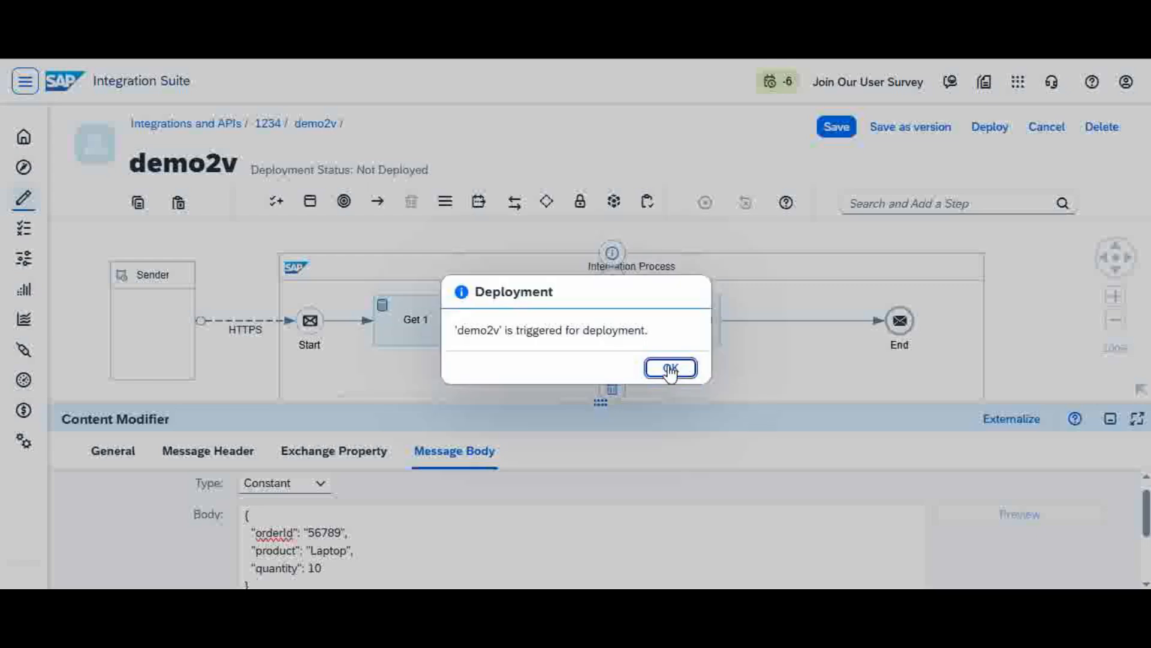
left_click(668, 367)
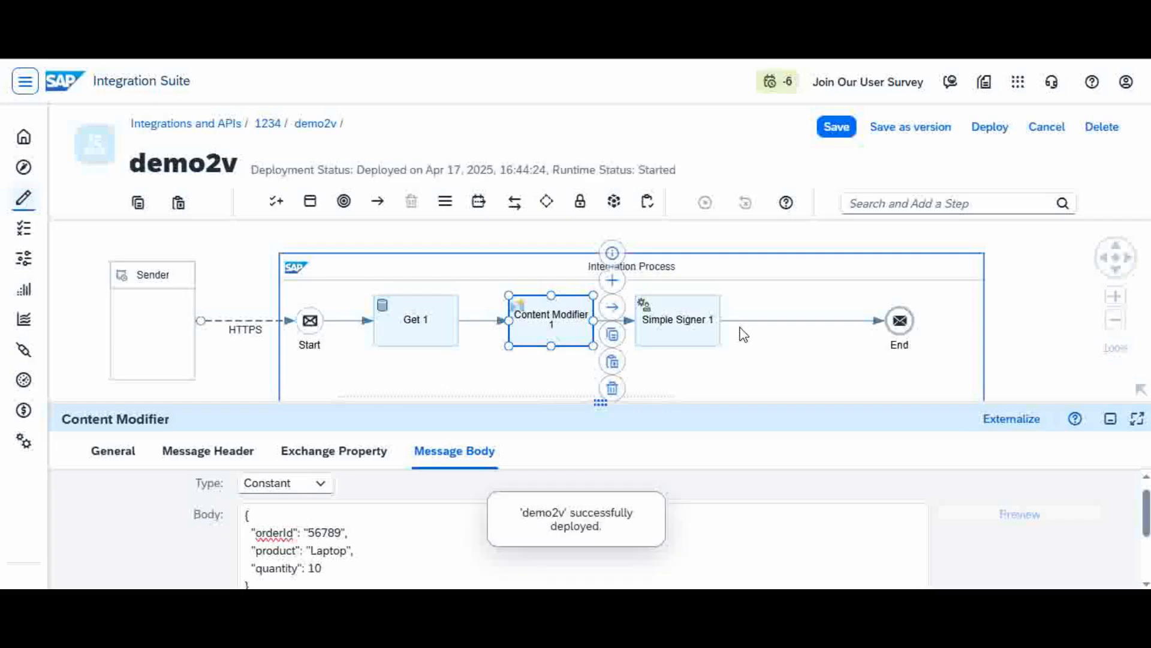
left_click(779, 380)
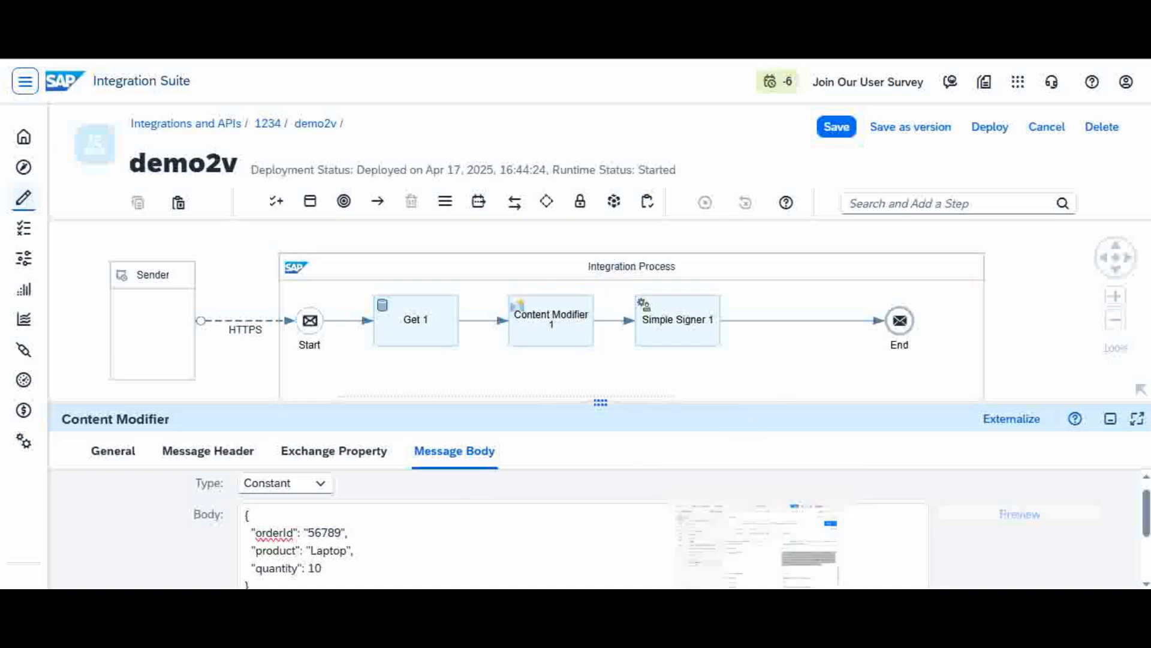
left_click(761, 528)
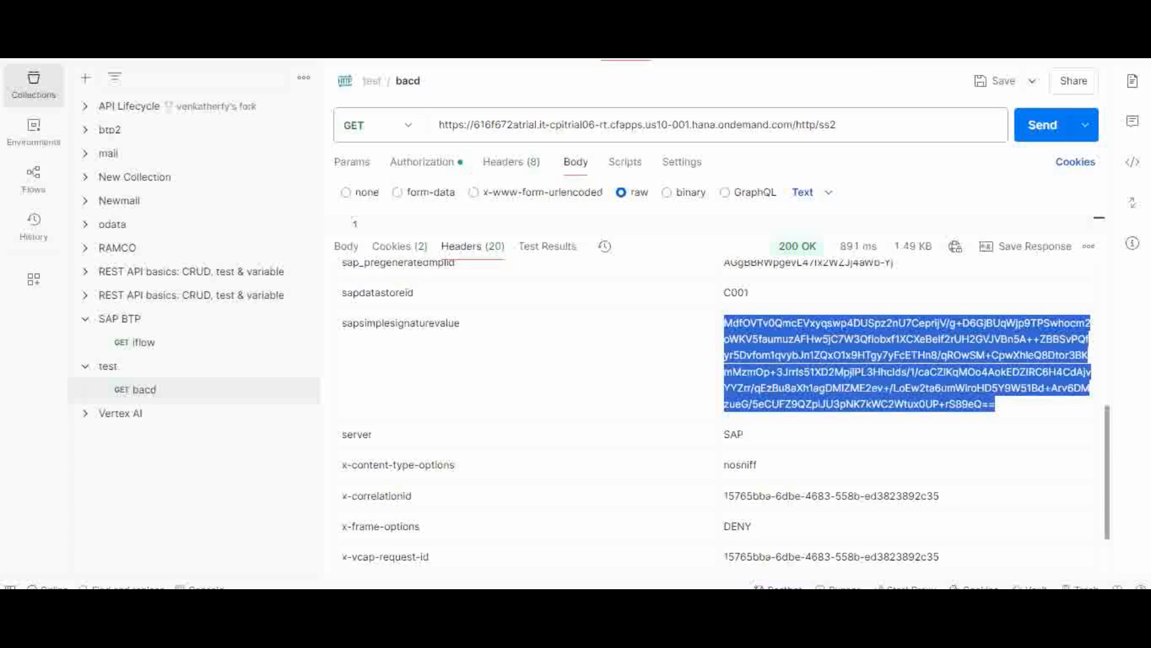
Step: Clear the old response, resend the ss2 request, and check the 200 OK Laptop order body
left_click(1089, 246)
left_click(1050, 304)
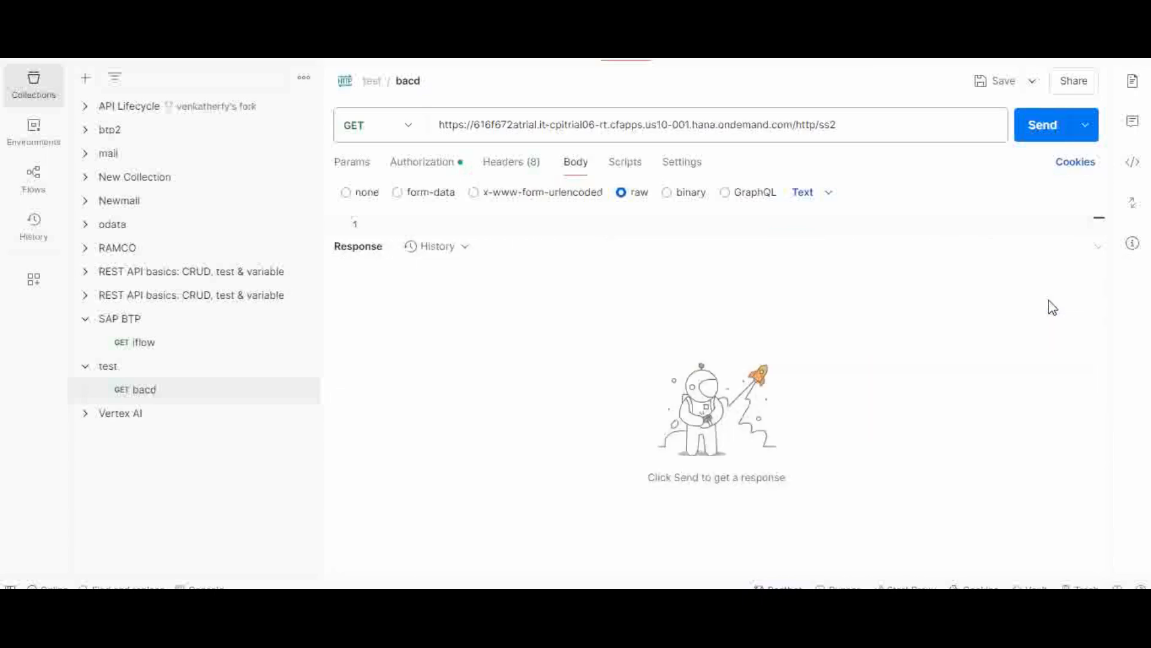
left_click(1044, 137)
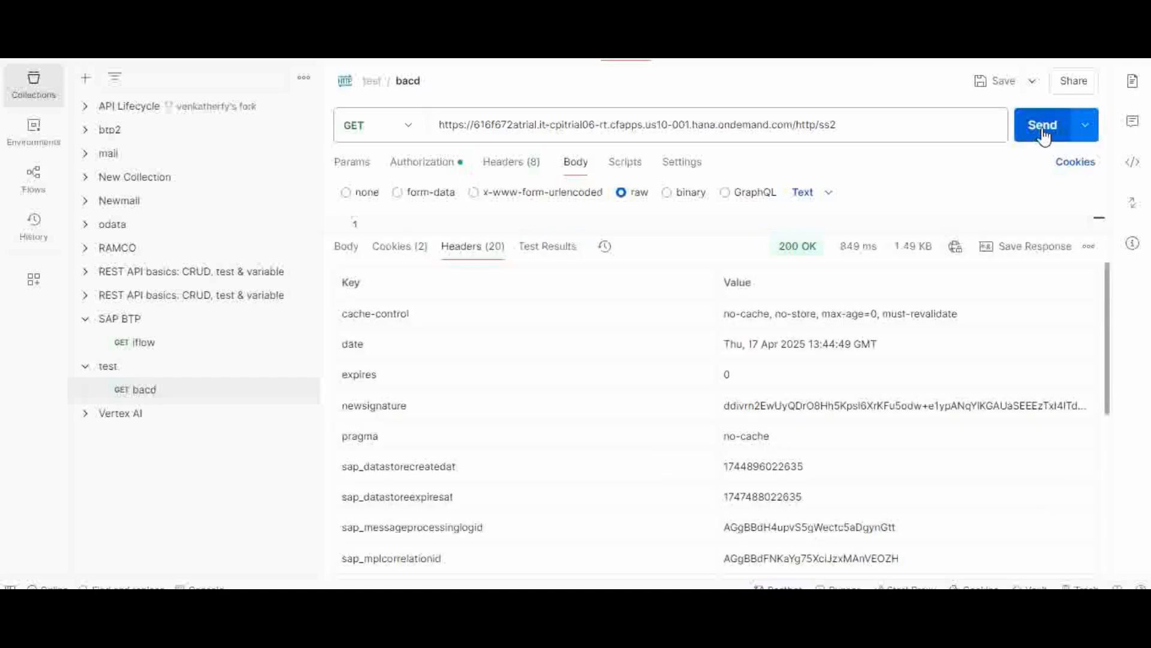
left_click(348, 247)
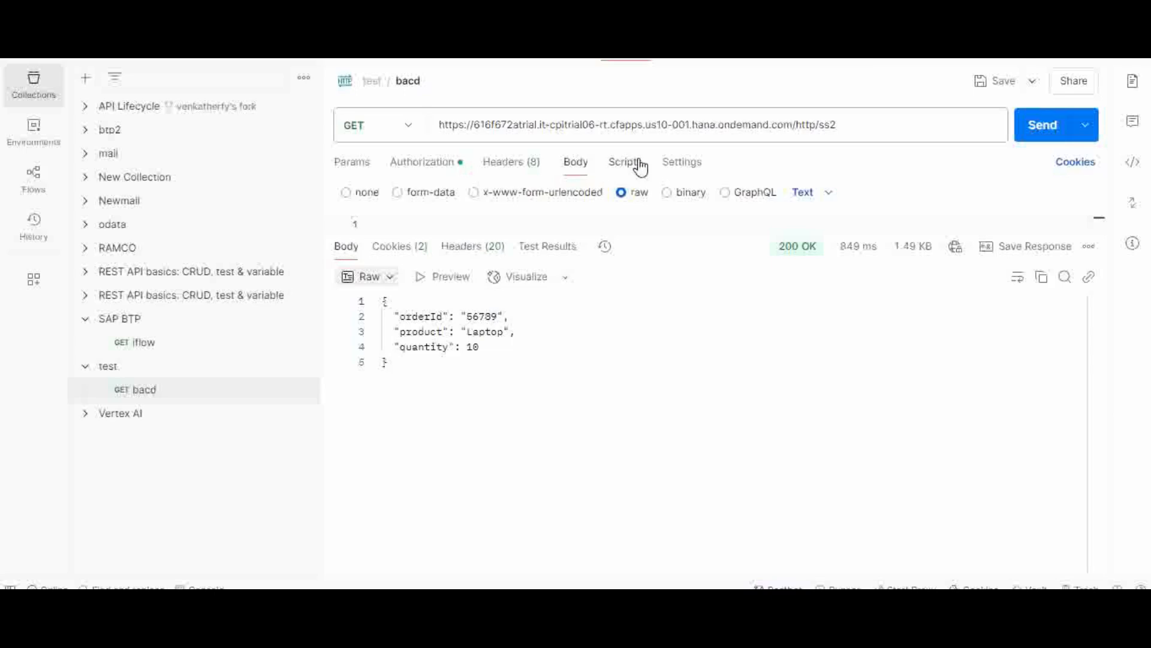
Step: Expand the newsignature response header and select its full value to copy
left_click(511, 172)
scroll(511, 174, "down", 3)
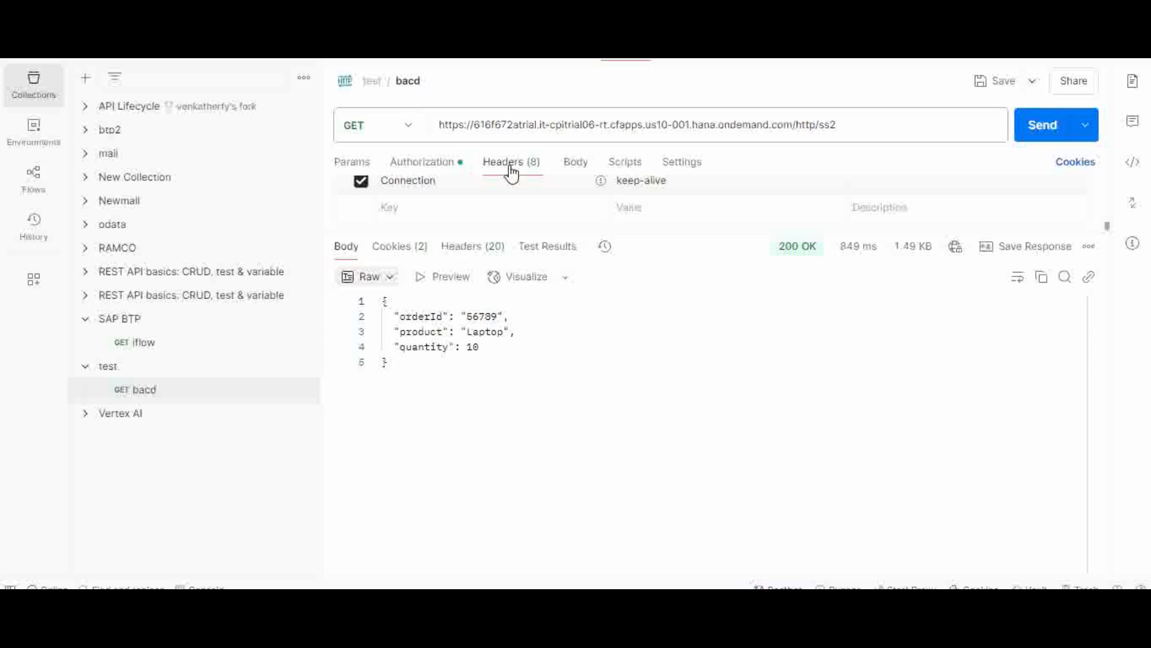
left_click(473, 254)
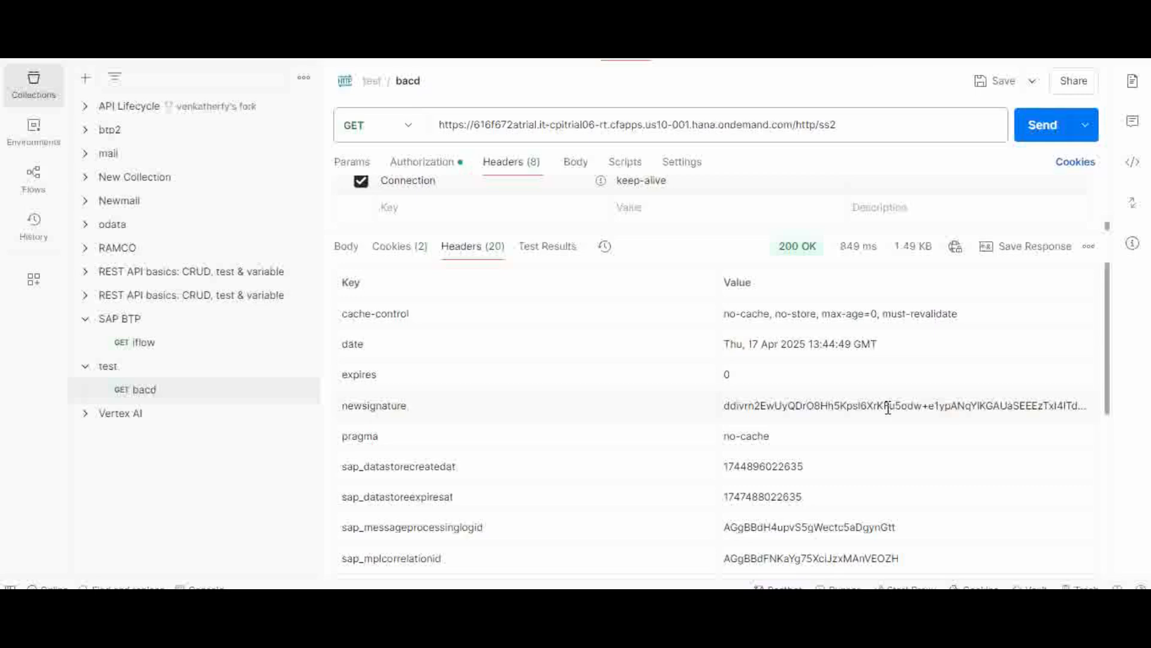
left_click(841, 406)
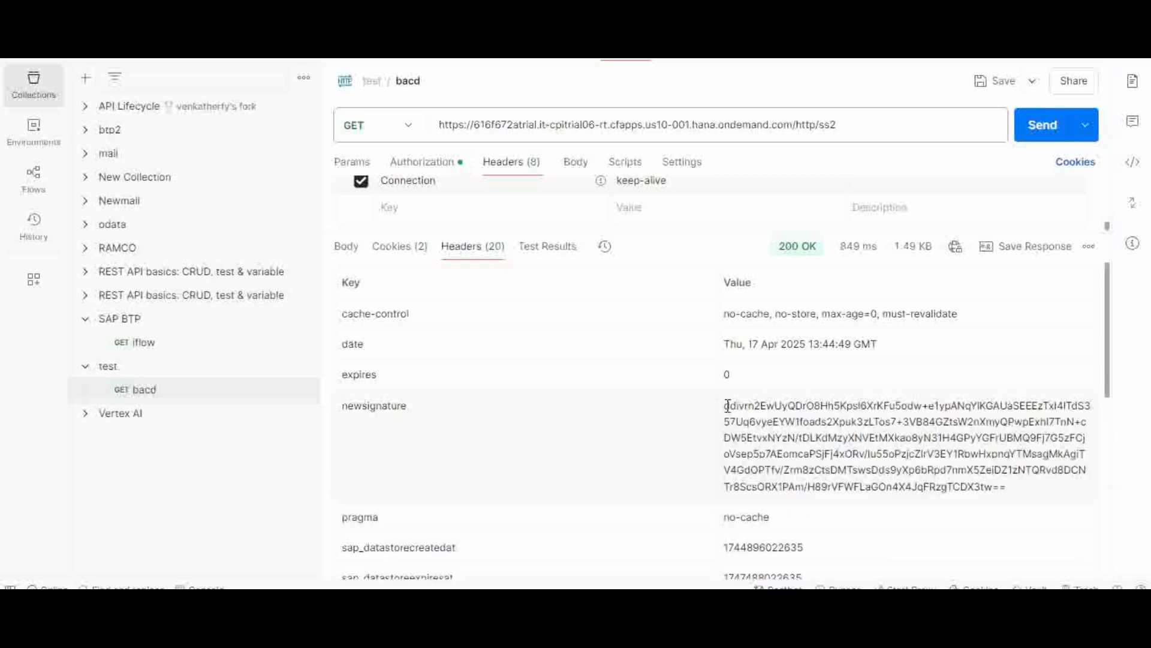
left_click_drag(725, 406, 1039, 497)
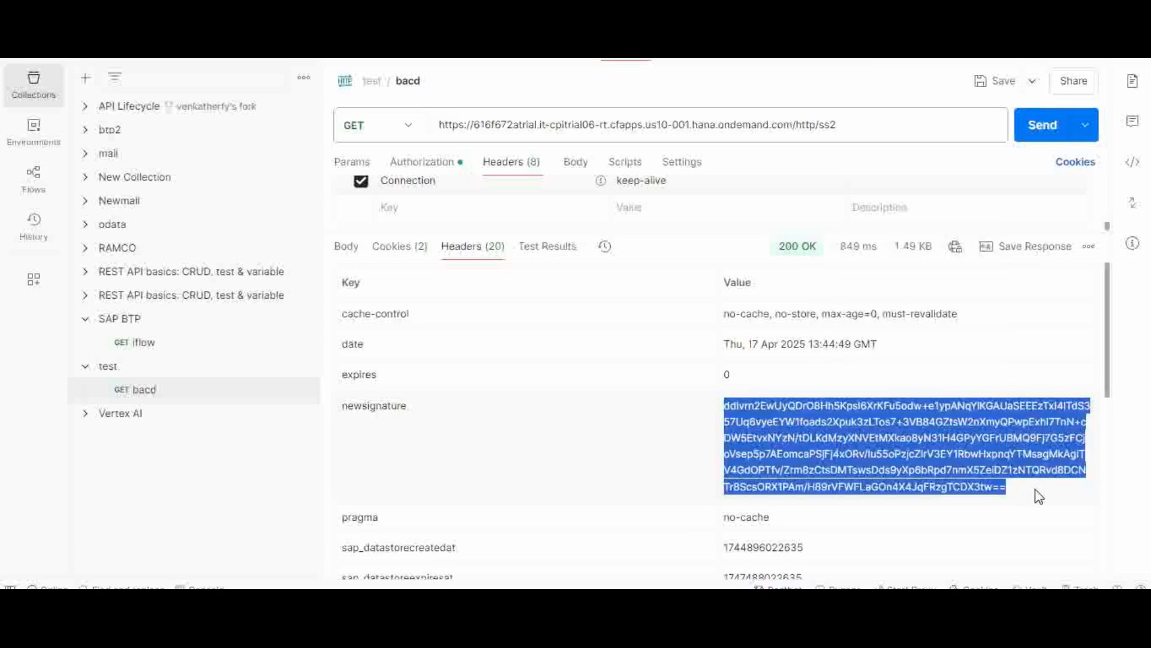
left_click(720, 586)
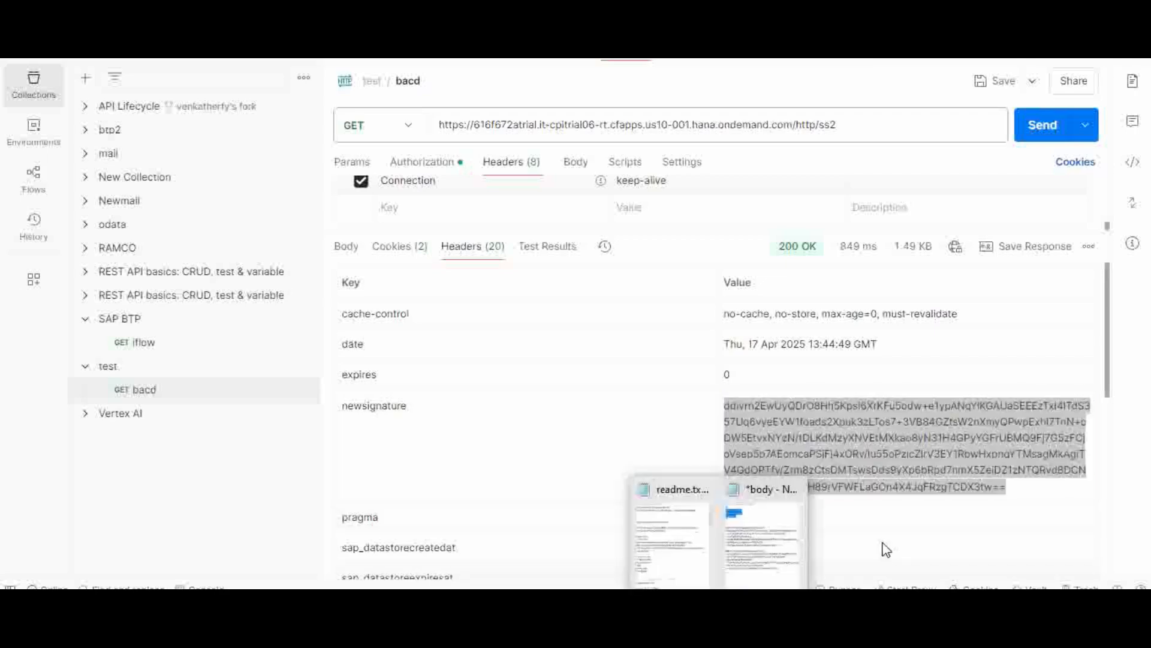
Step: Paste the new newsignature value on a fresh line between the earlier signature blocks in the body notes
left_click(754, 569)
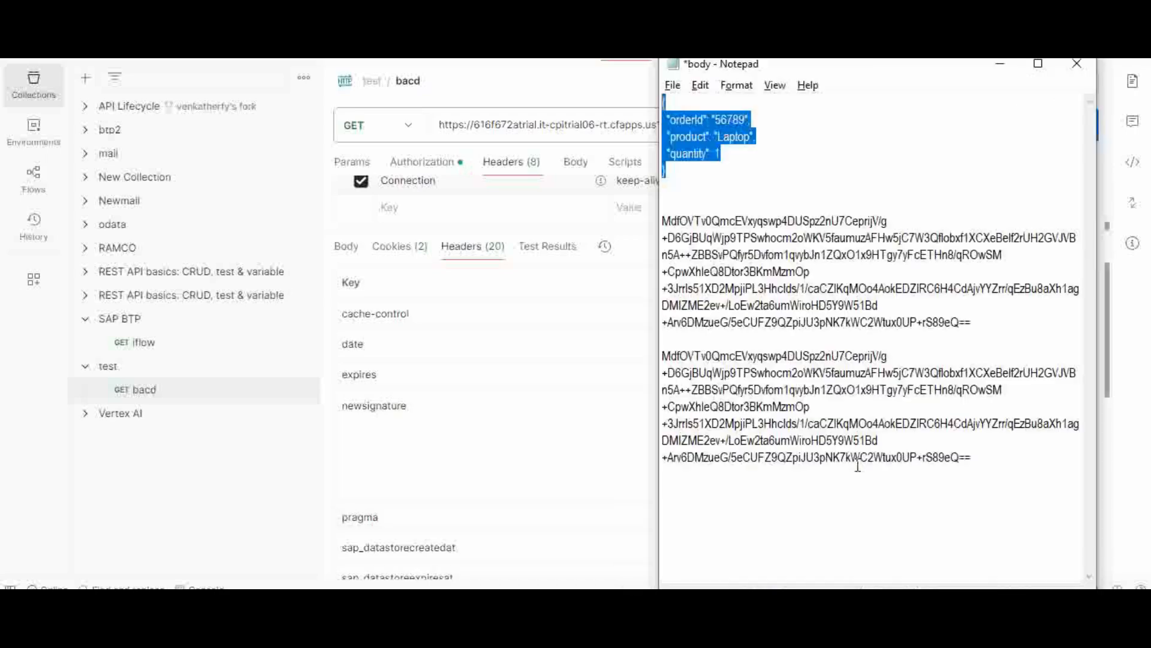
left_click(820, 340)
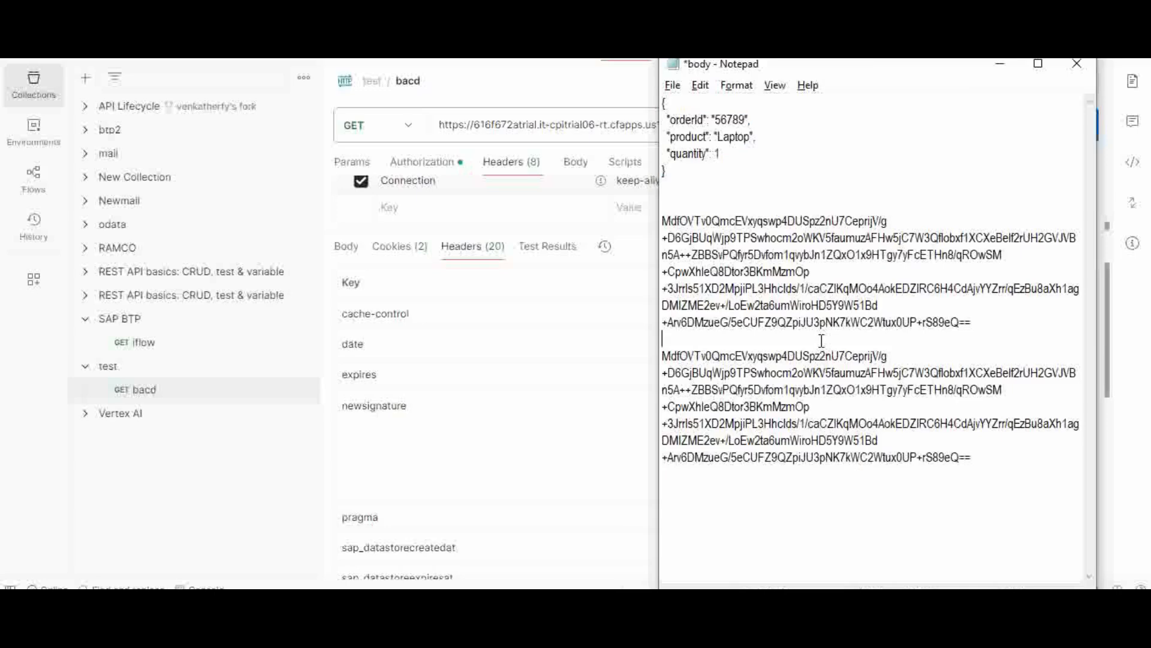
key("Return")
key("Return")
key("Return")
key("Return")
key("Return")
key("Return")
key("Up")
key("Up")
key("Up")
key("Up")
type("ddivrn2EwUyQDrO8Hh5Kpsl6XrKFu5odw+e1ypANqYIKGAUaSEEEzTxl4ITdS357Uq6vyeEYW1foads2Xpuk3zLTos7+3VB84GZtsW2nXmyQPwpExhI7TnN+cDW5EtvxNYzN/tDLKdMzyXNVEtMXkao8yN31H4GPyYGFrUBMQ9Fj7G5zFCjoVsep5p7AEomcaPSjFj4xORv/lu55oPzjcZIrV3EY1RbwHxpnqYTMsagMkAgiTV4GdOPTfv/Zrm8zCtsDMTswsDds9yXp6bRpd7nmX5ZeiDZ1zNTQRvd8DCNTr8ScsORX1PAm/H89rVFWFLaGOn4X4JqFRzgTCDX3tw==")
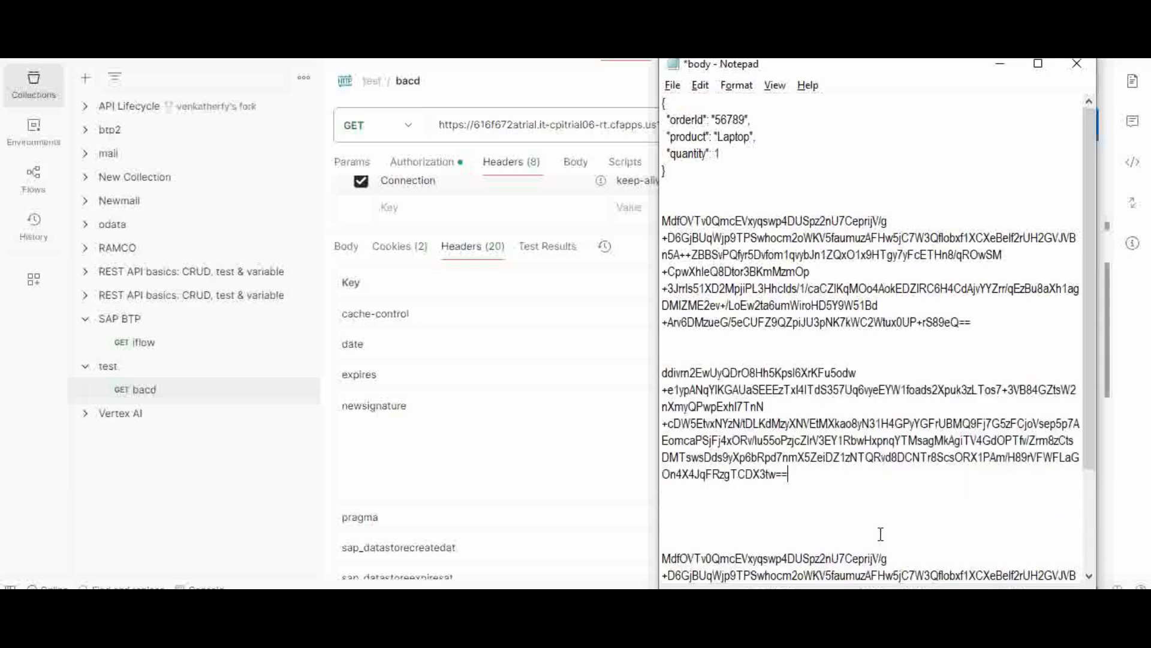
Step: Expand and copy the full sapsimplesignaturevalue header value in Postman
left_click(497, 386)
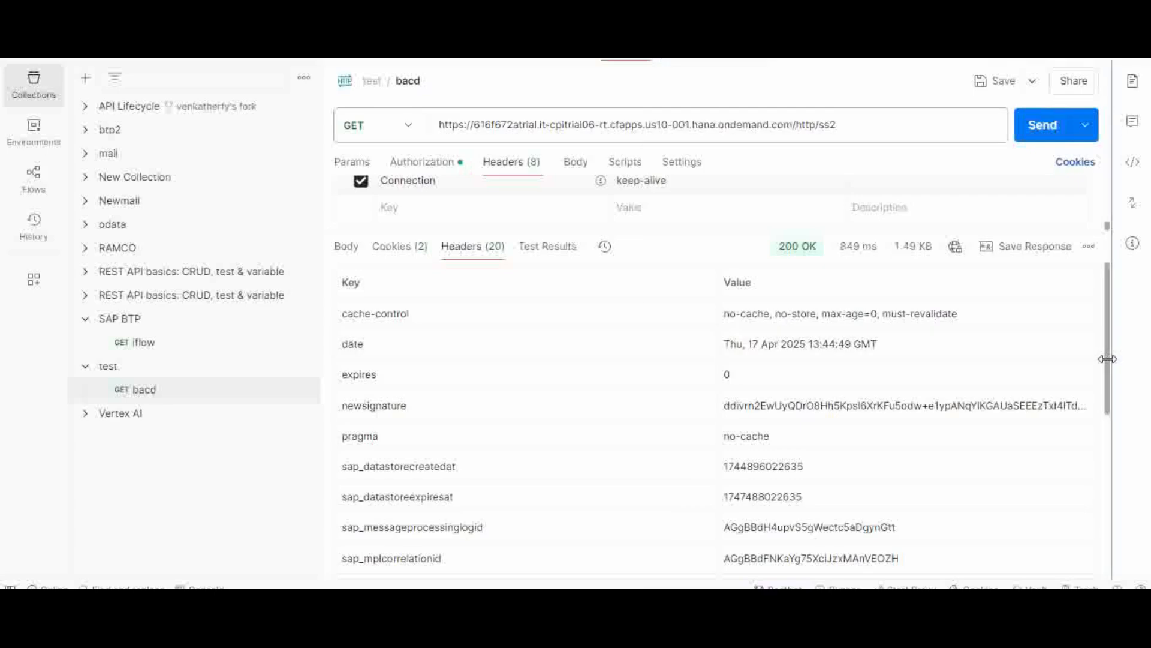
left_click_drag(1108, 378, 1121, 468)
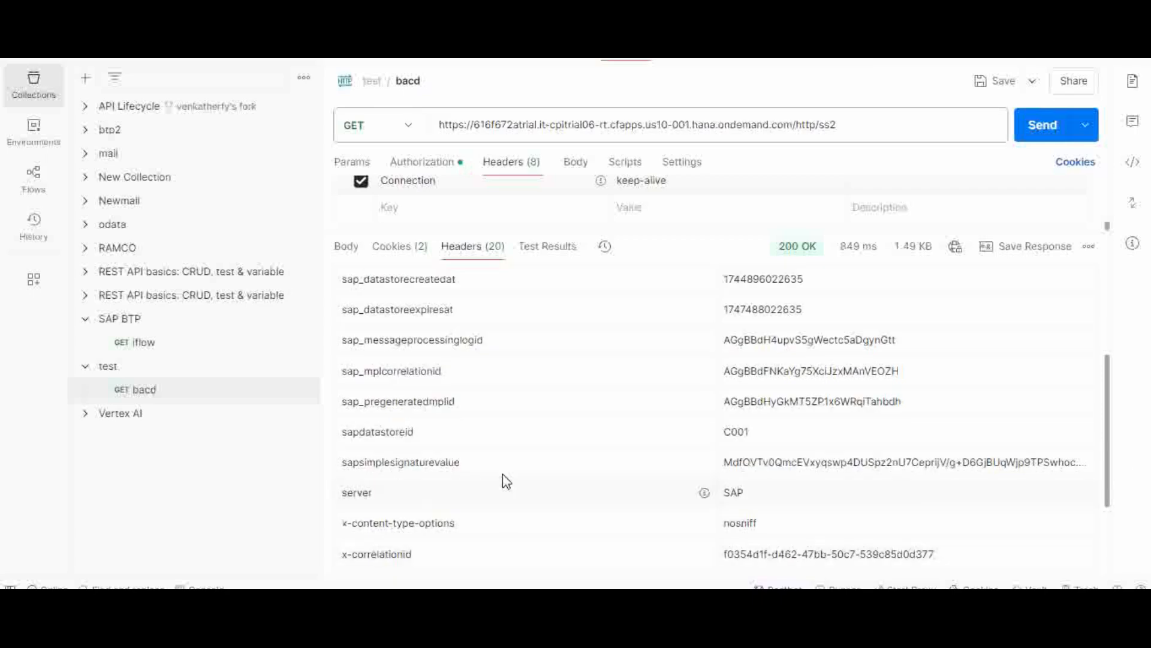
double_click(758, 467)
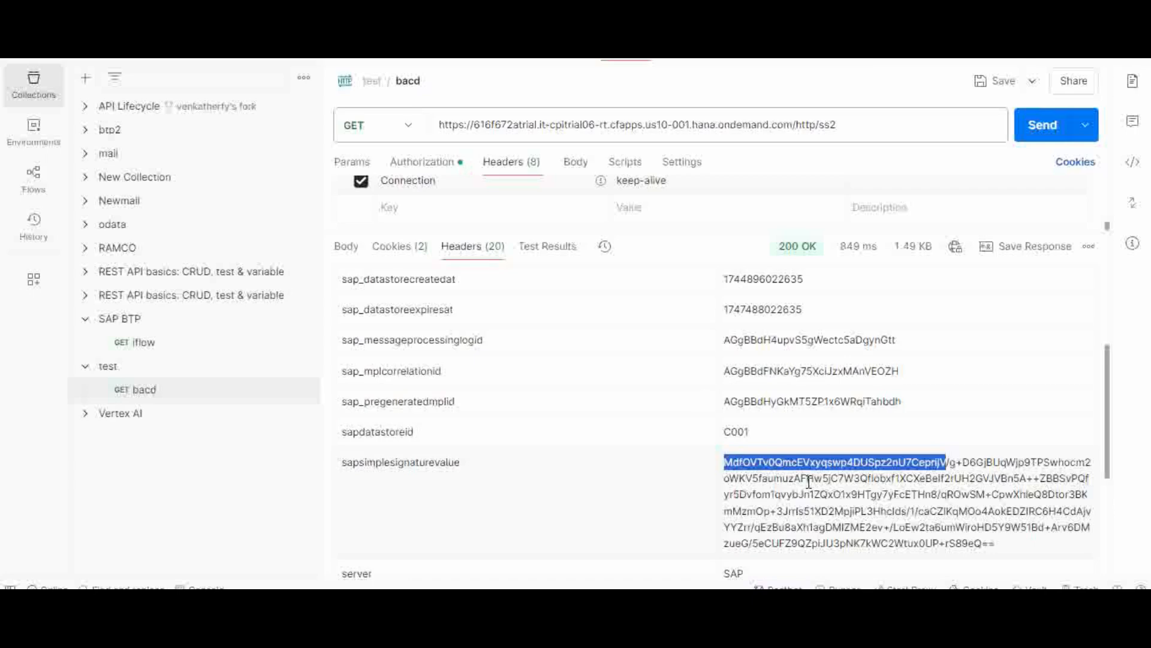
left_click(983, 541)
left_click_drag(984, 541, 724, 462)
key("ctrl+c")
left_click_drag(790, 502, 902, 372)
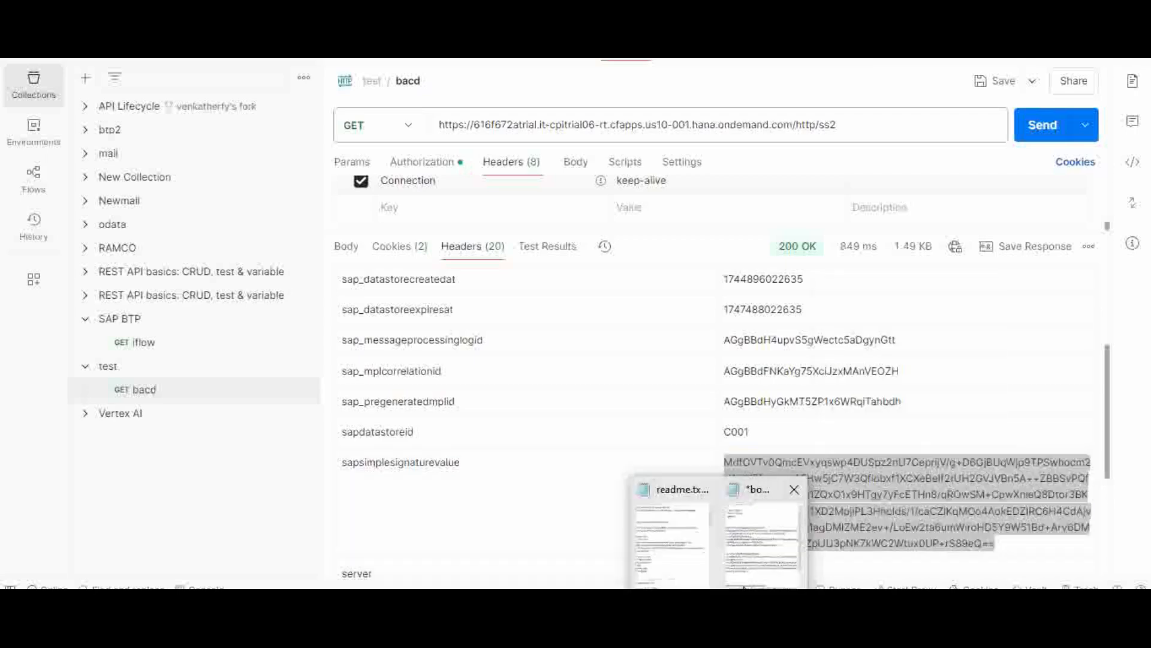
Step: Paste that value over the first signature block and compare it with the newsignature block
left_click(774, 542)
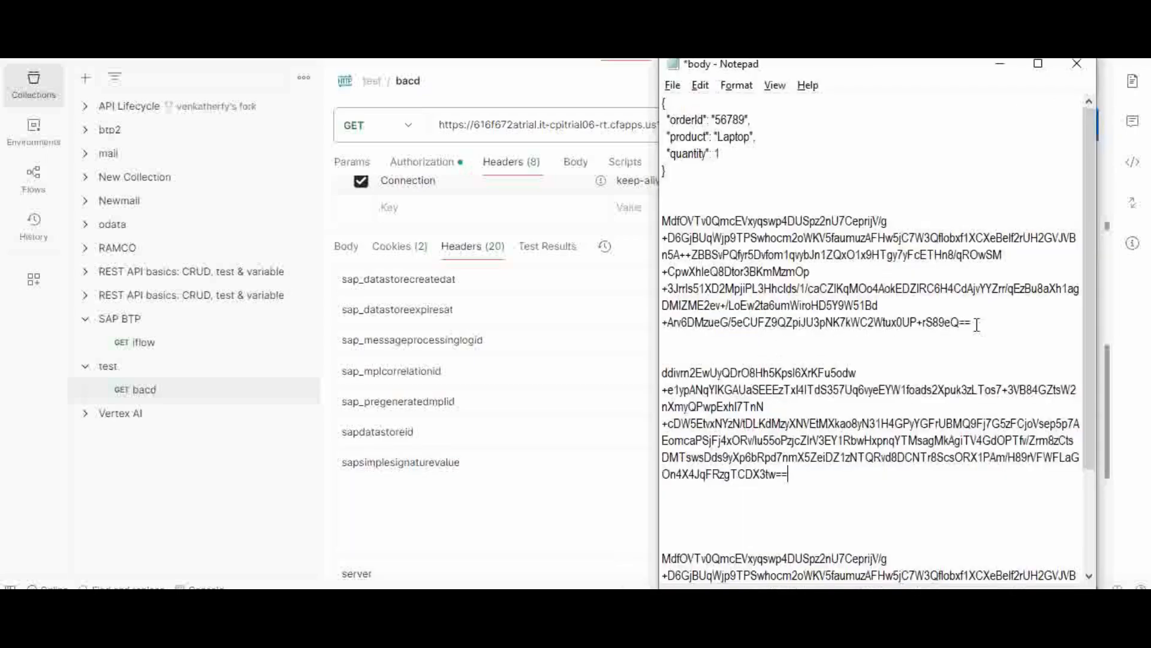
mouse_move(992, 316)
left_mouse_down()
mouse_move(840, 303)
mouse_move(662, 221)
left_mouse_up()
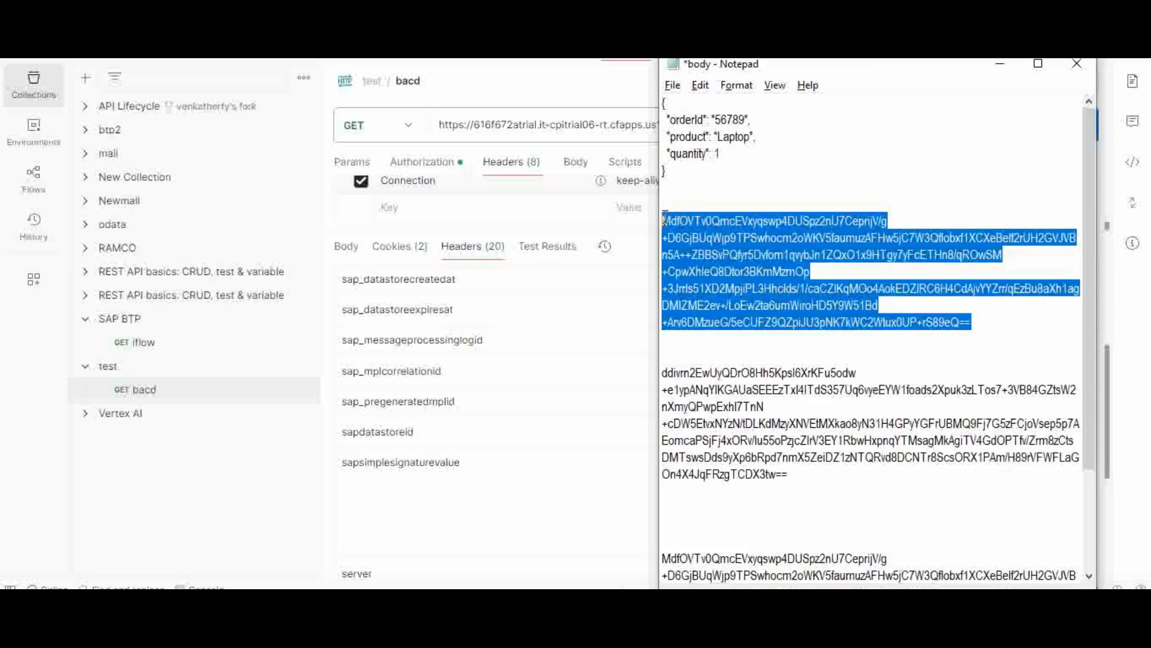
key("ctrl+v")
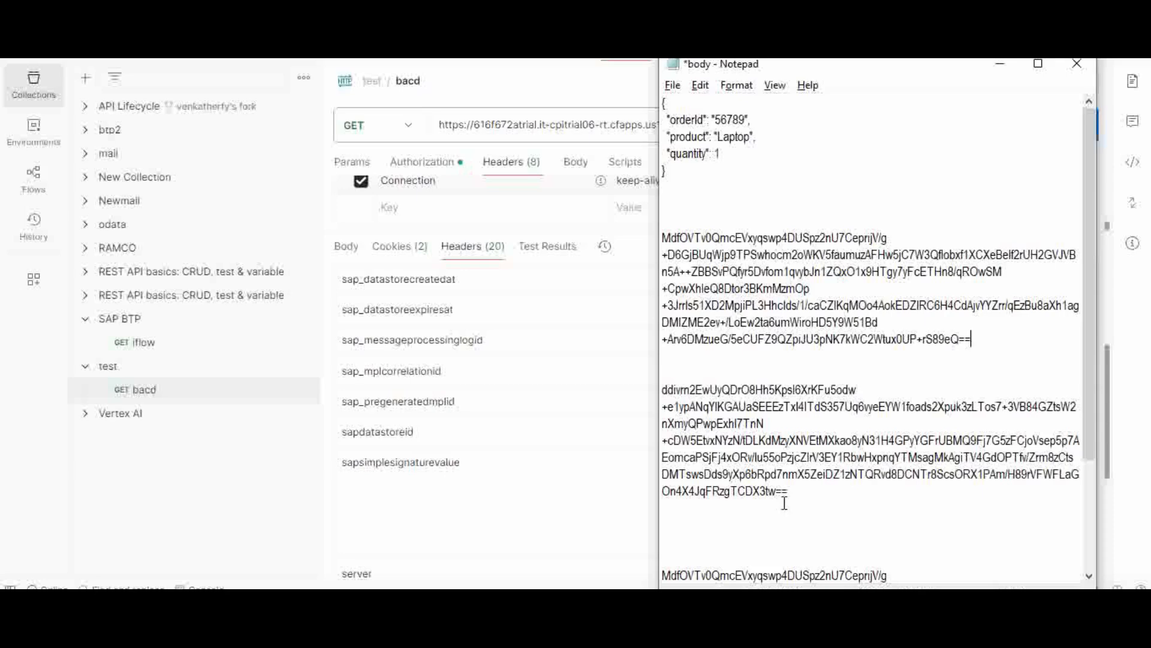
mouse_move(812, 491)
left_mouse_down()
mouse_move(752, 475)
mouse_move(663, 387)
left_mouse_up()
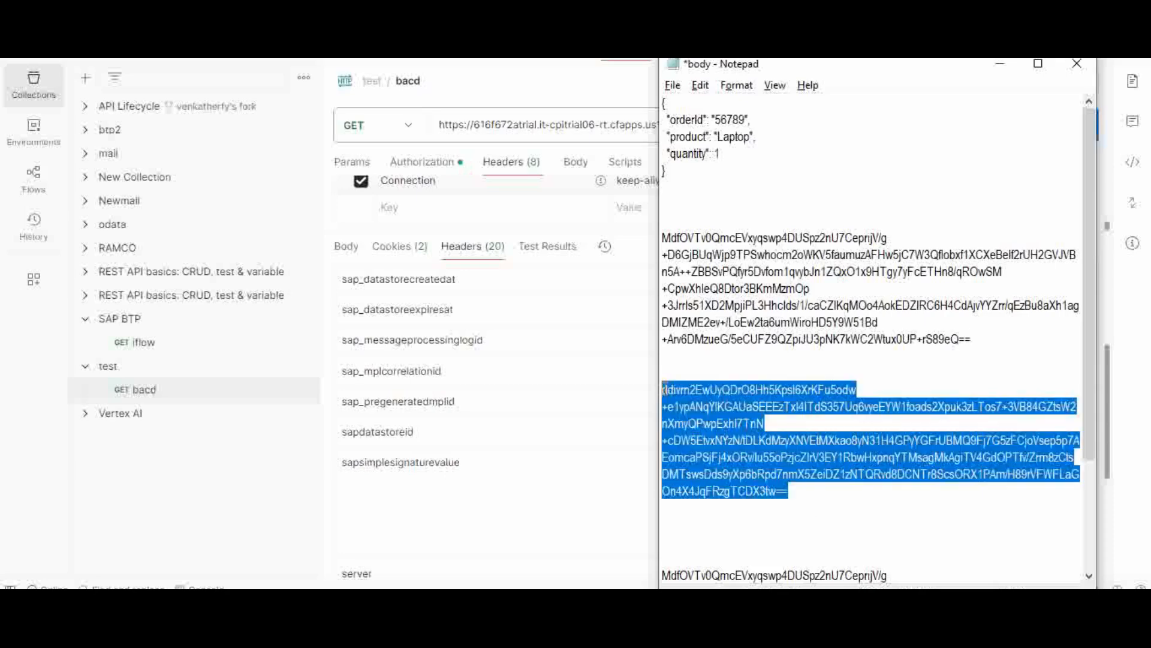
left_click_drag(987, 340, 662, 236)
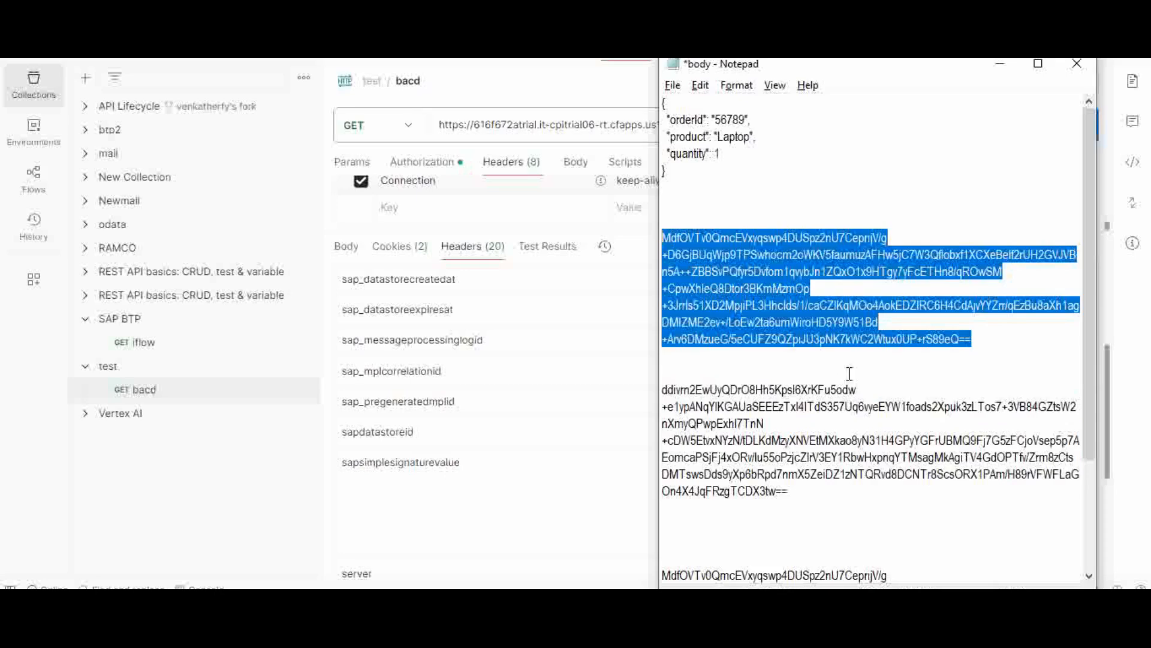
left_click(831, 425)
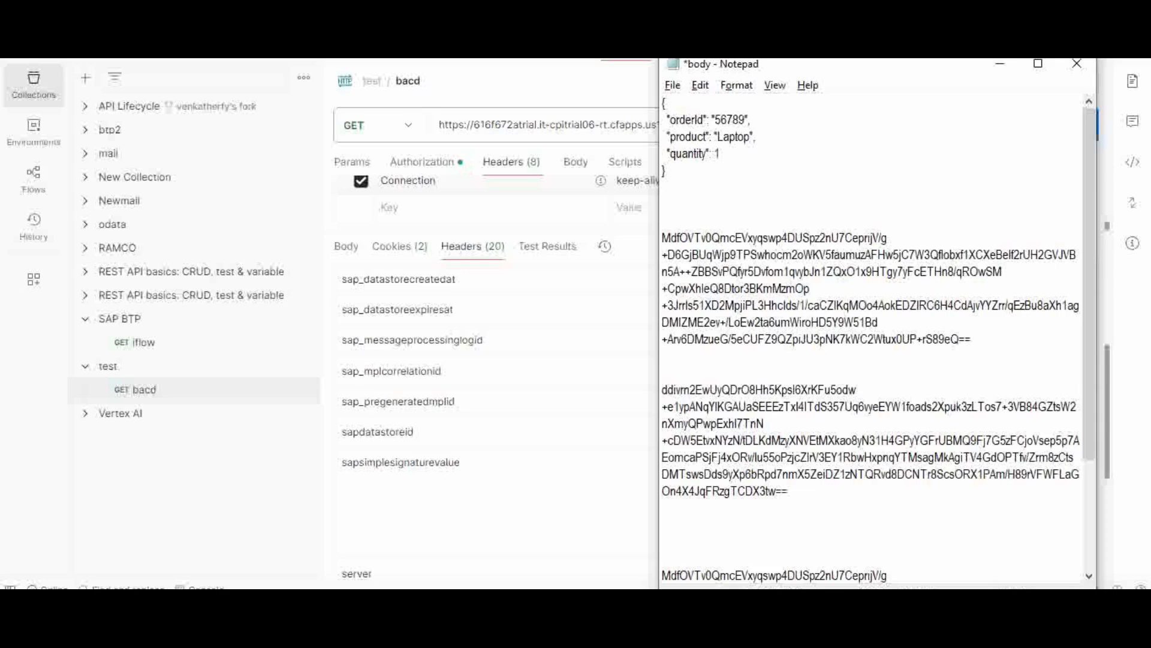
Step: Back in demo2v, select Simple Signer 1 and enlarge the canvas to show the exception subprocess
left_click(776, 550)
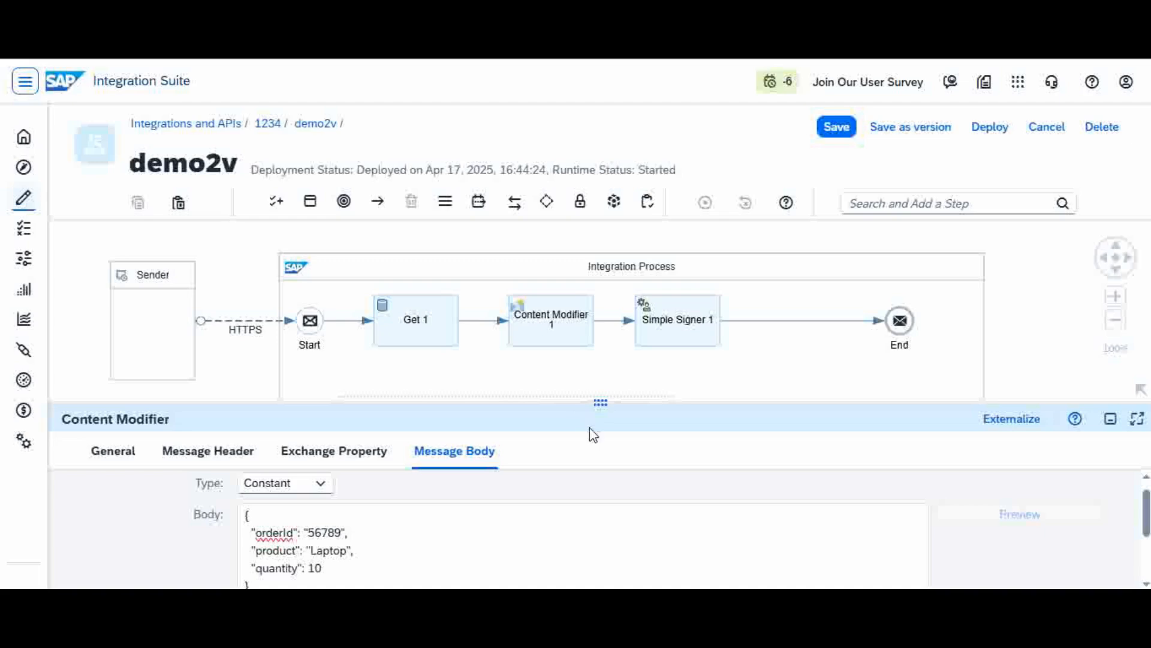
left_click(681, 330)
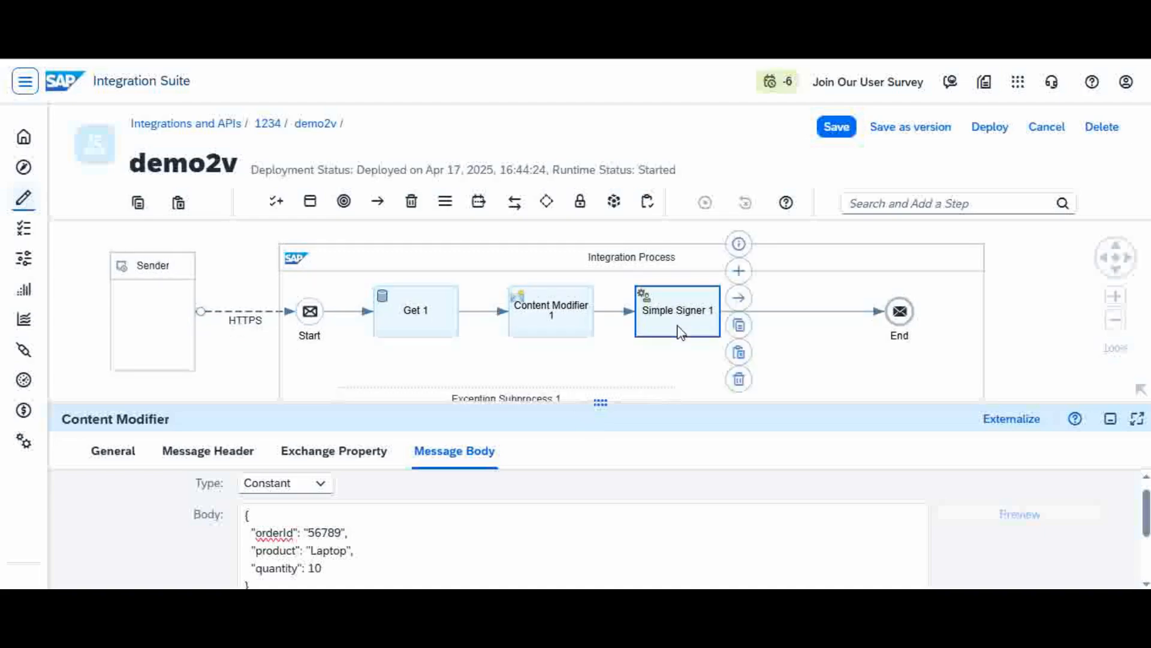
left_click_drag(664, 400, 688, 475)
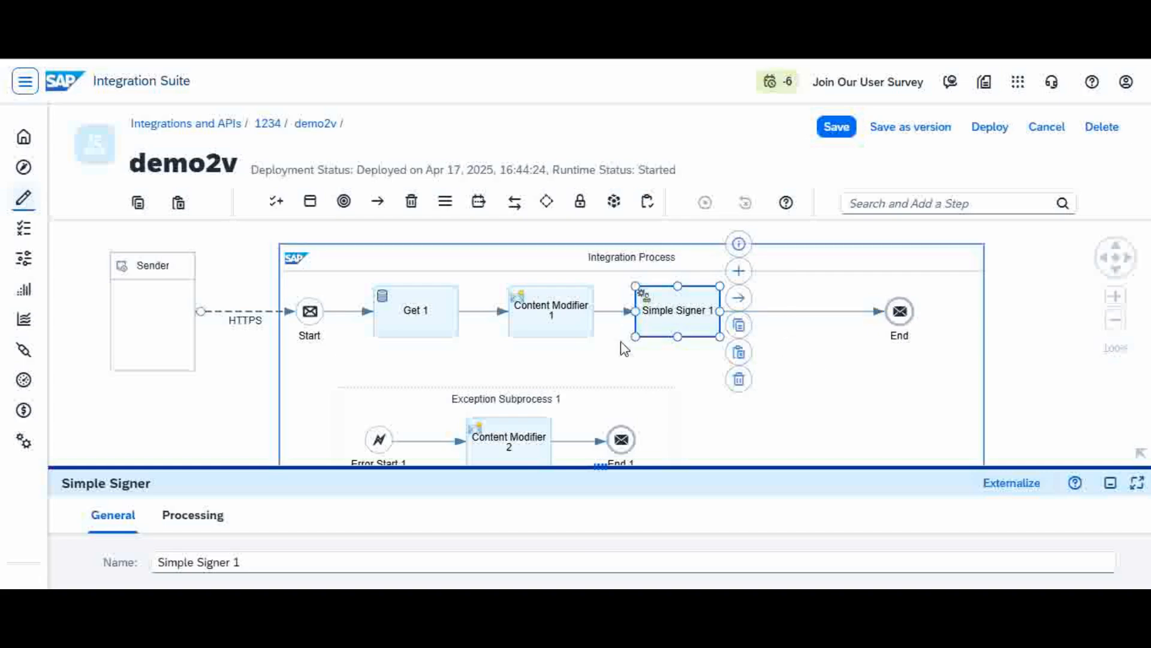
left_click(569, 315)
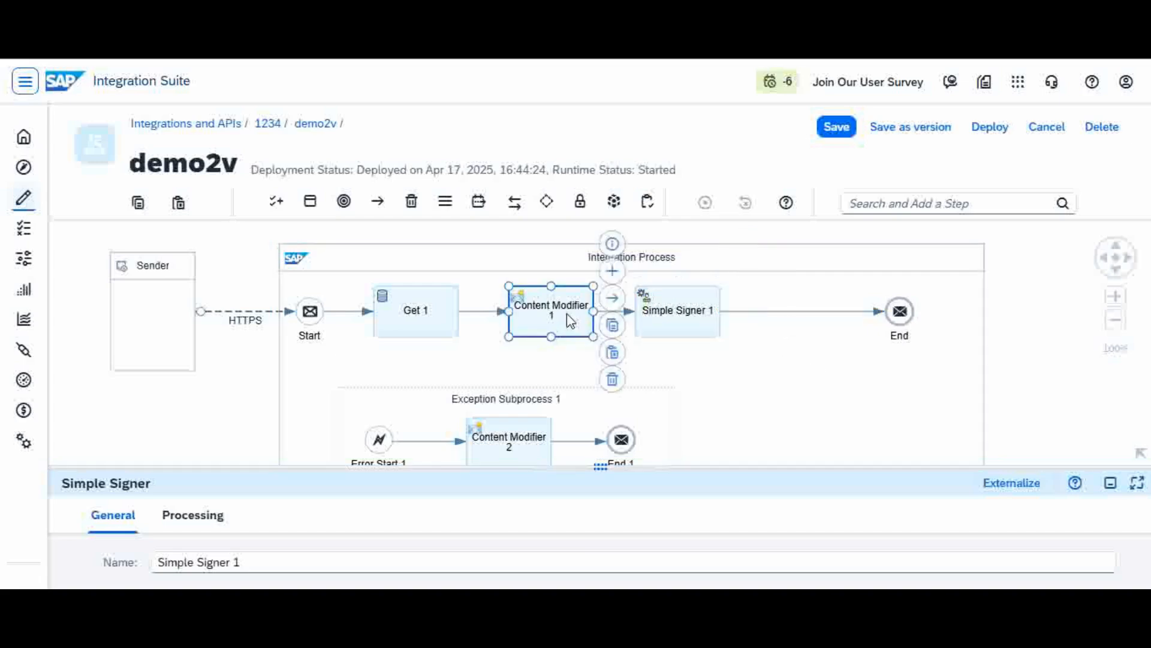
left_click(692, 325)
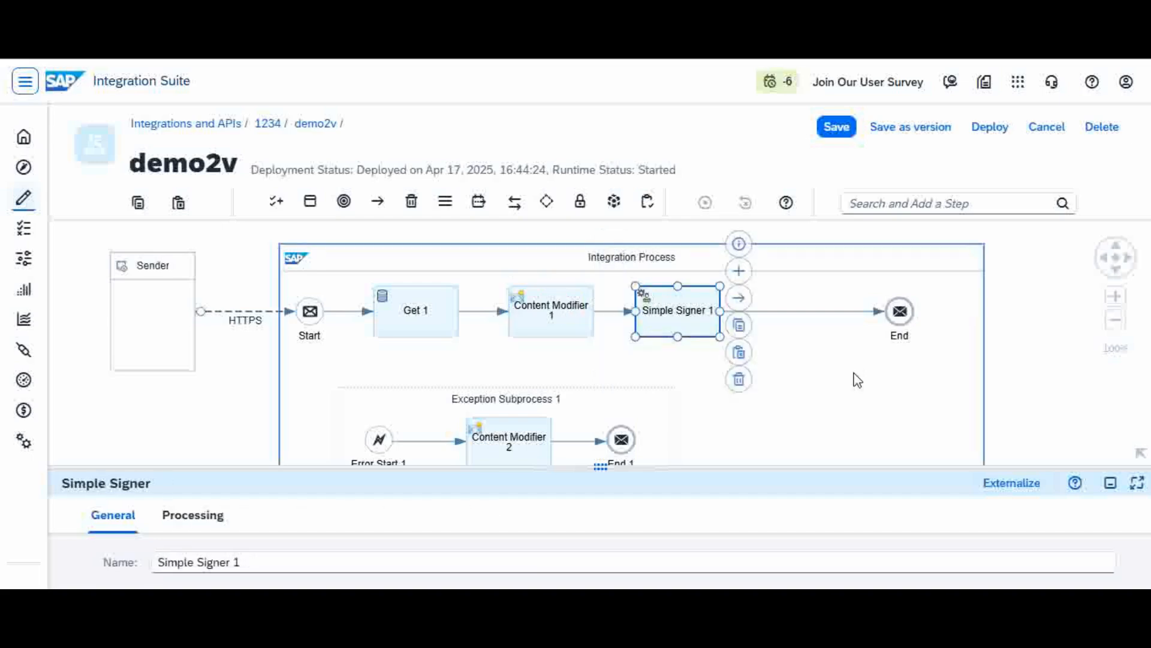